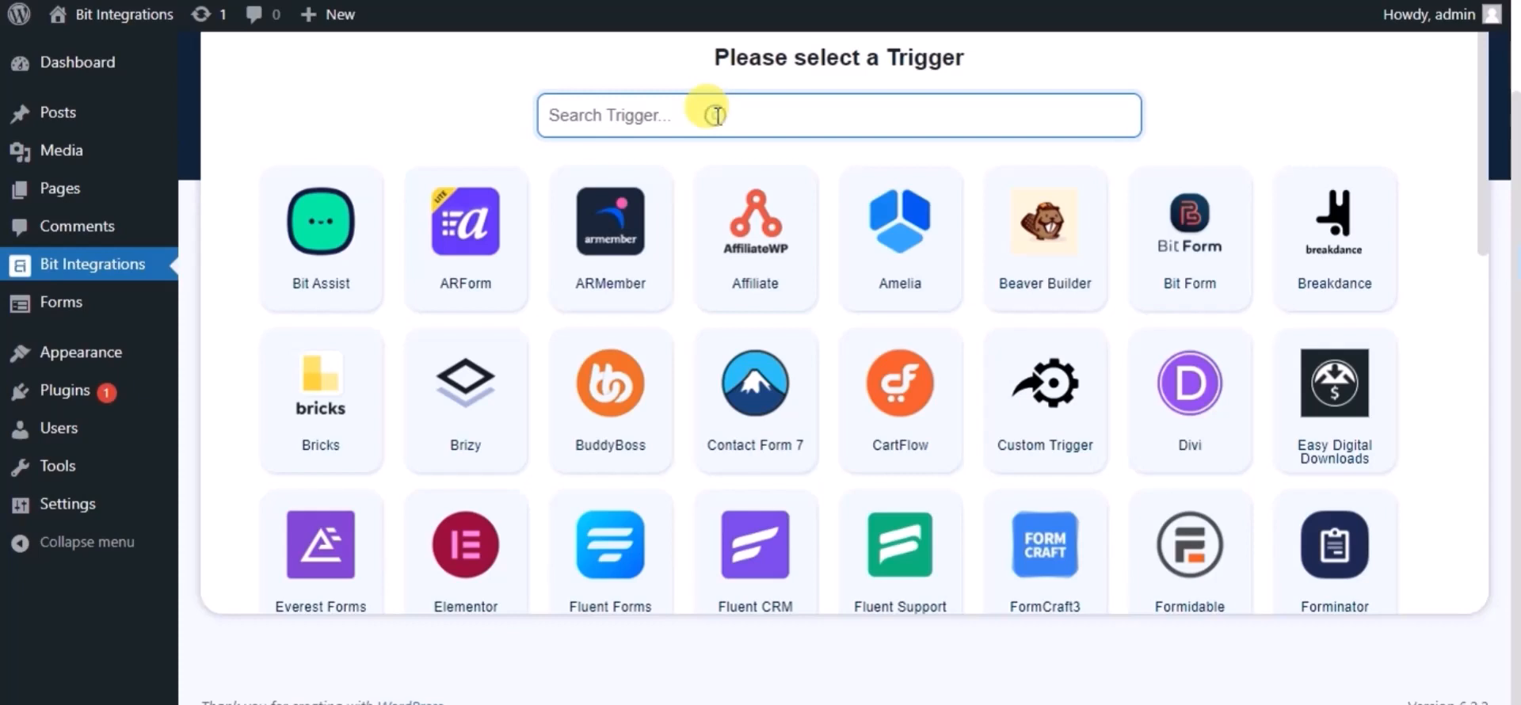
- Set Happy Forms as the trigger with Sample Form as its form, and proceed to the action selection
text(ha)
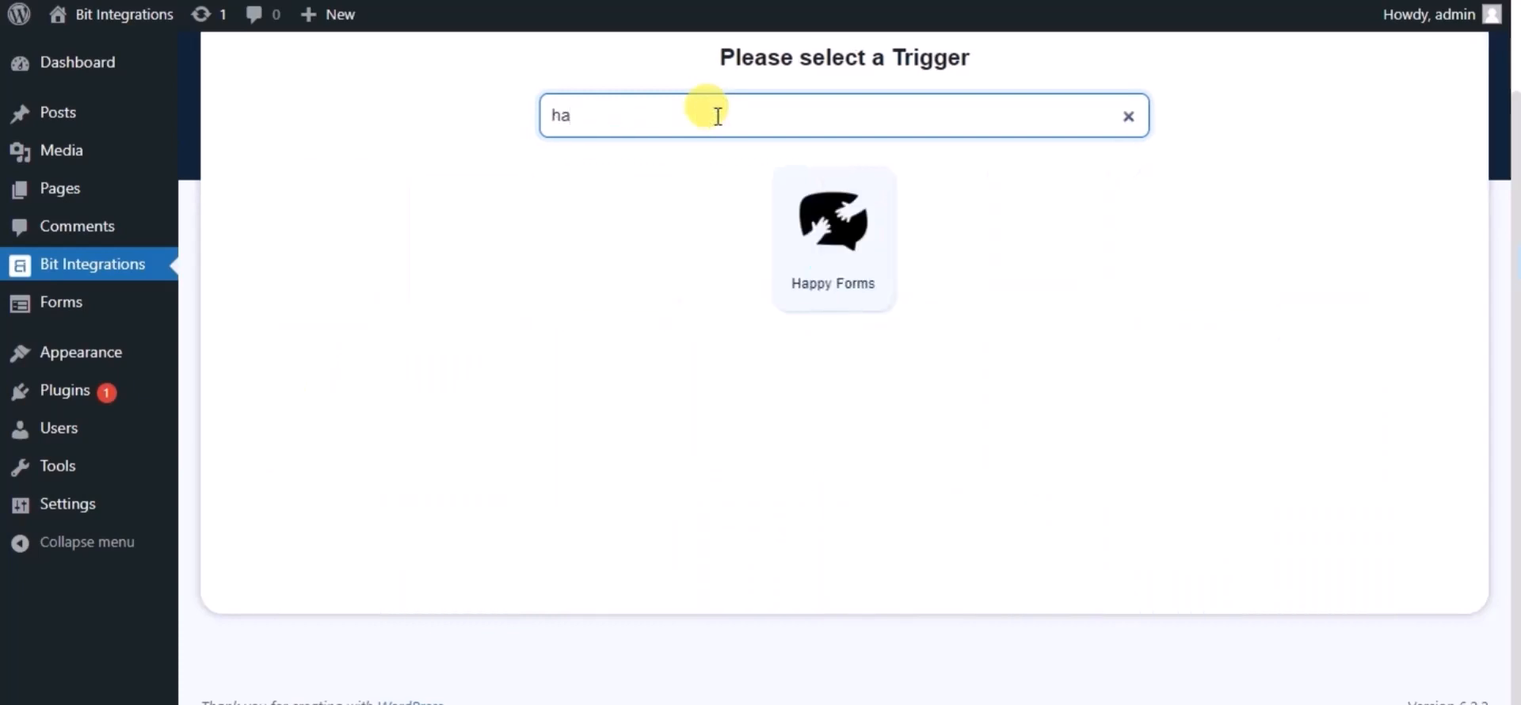
click(829, 214)
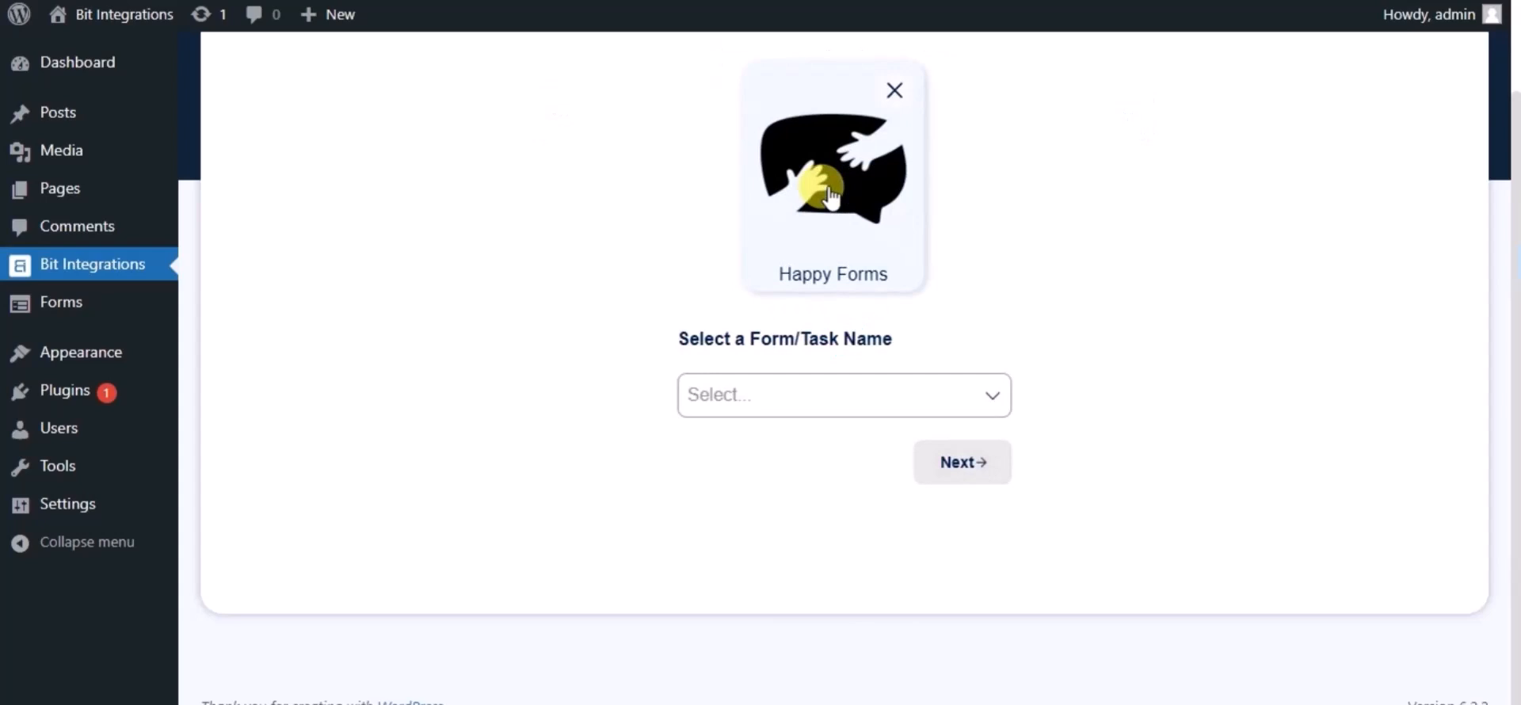
click(727, 405)
click(740, 445)
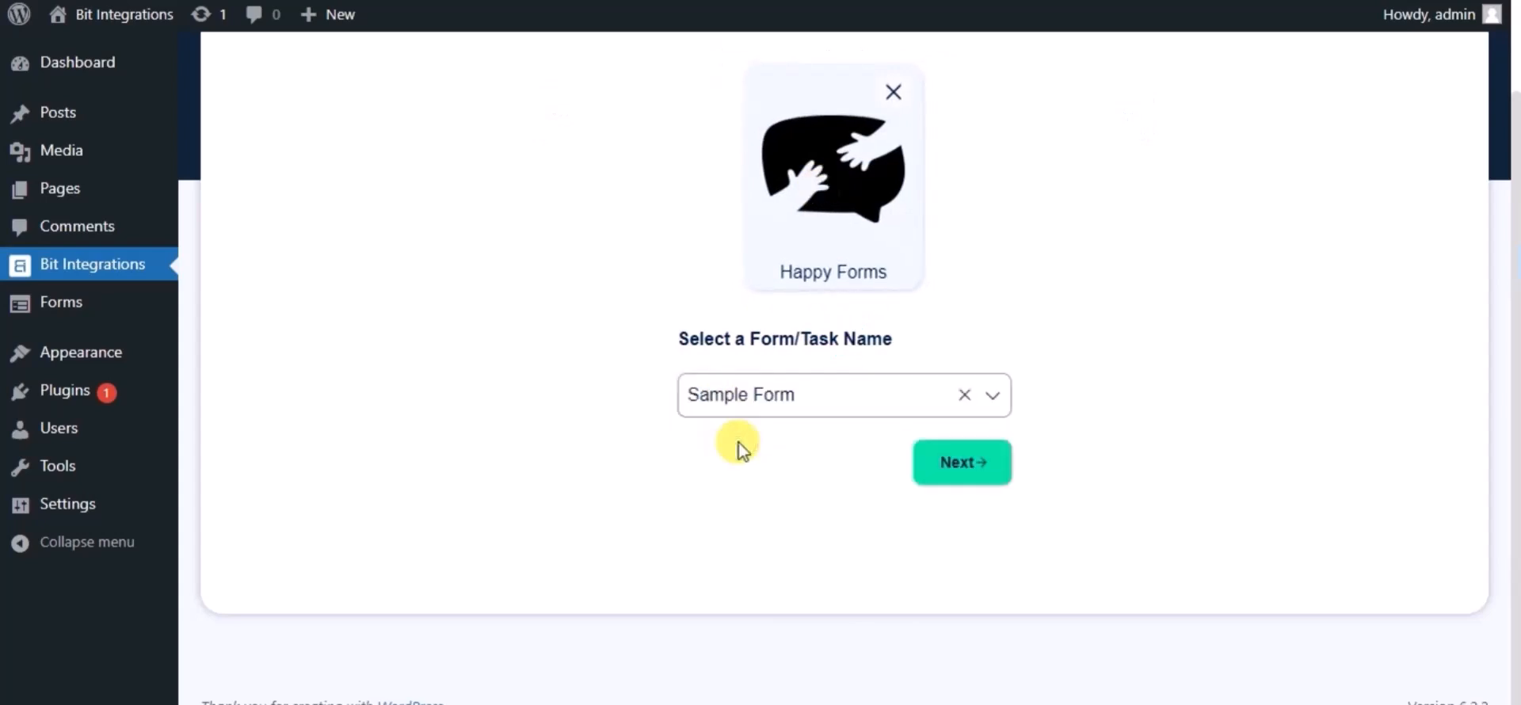
click(936, 466)
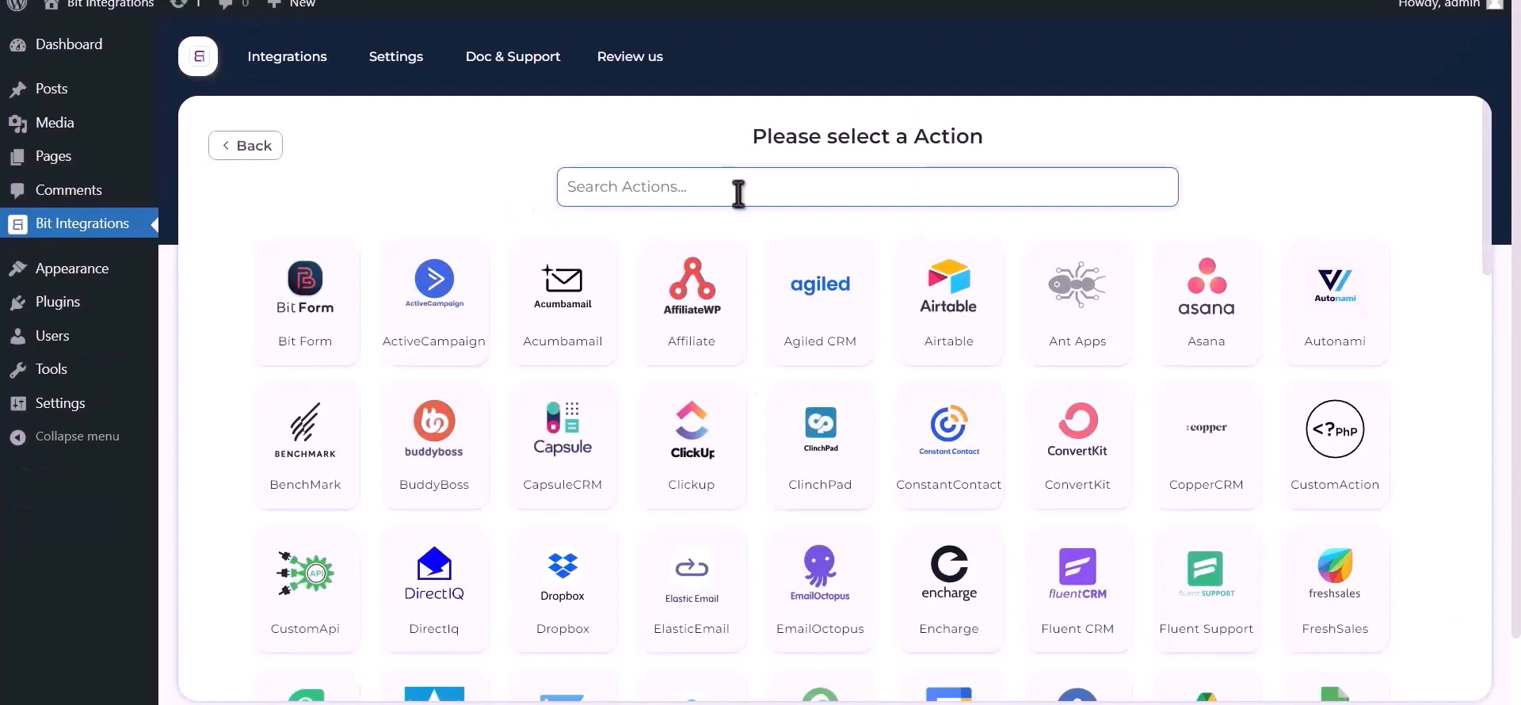
- Find Google Sheet among the available actions and choose it as the integration's action
text(go)
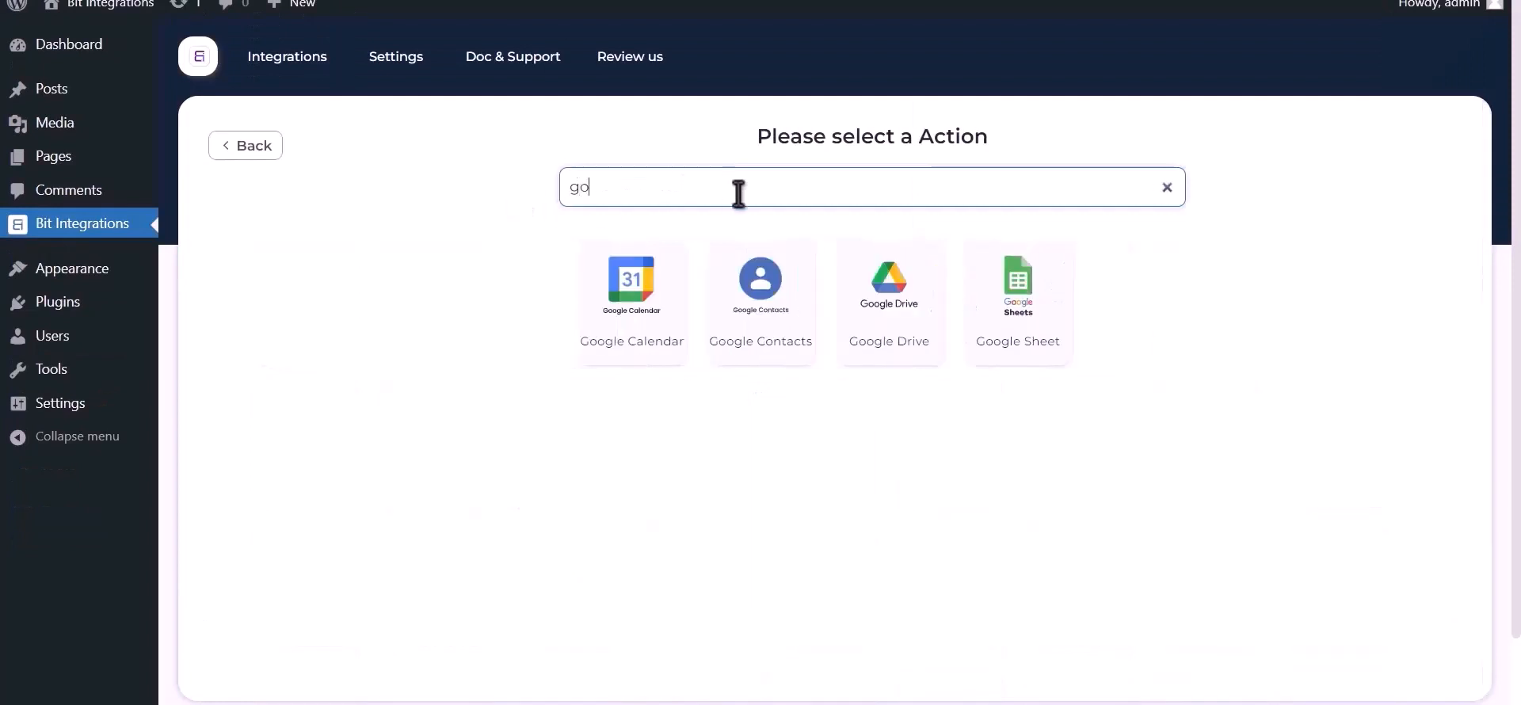
text(ogle sh)
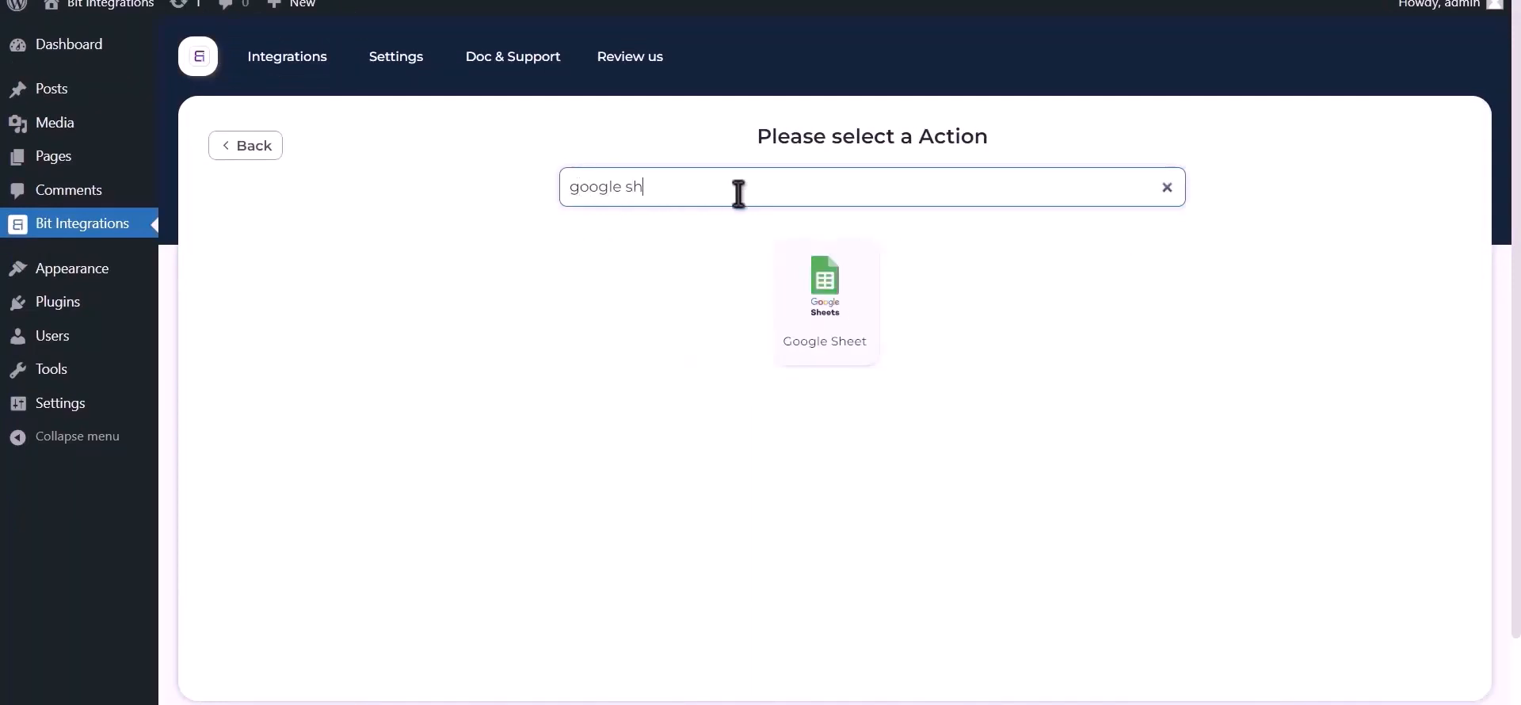
text(eet)
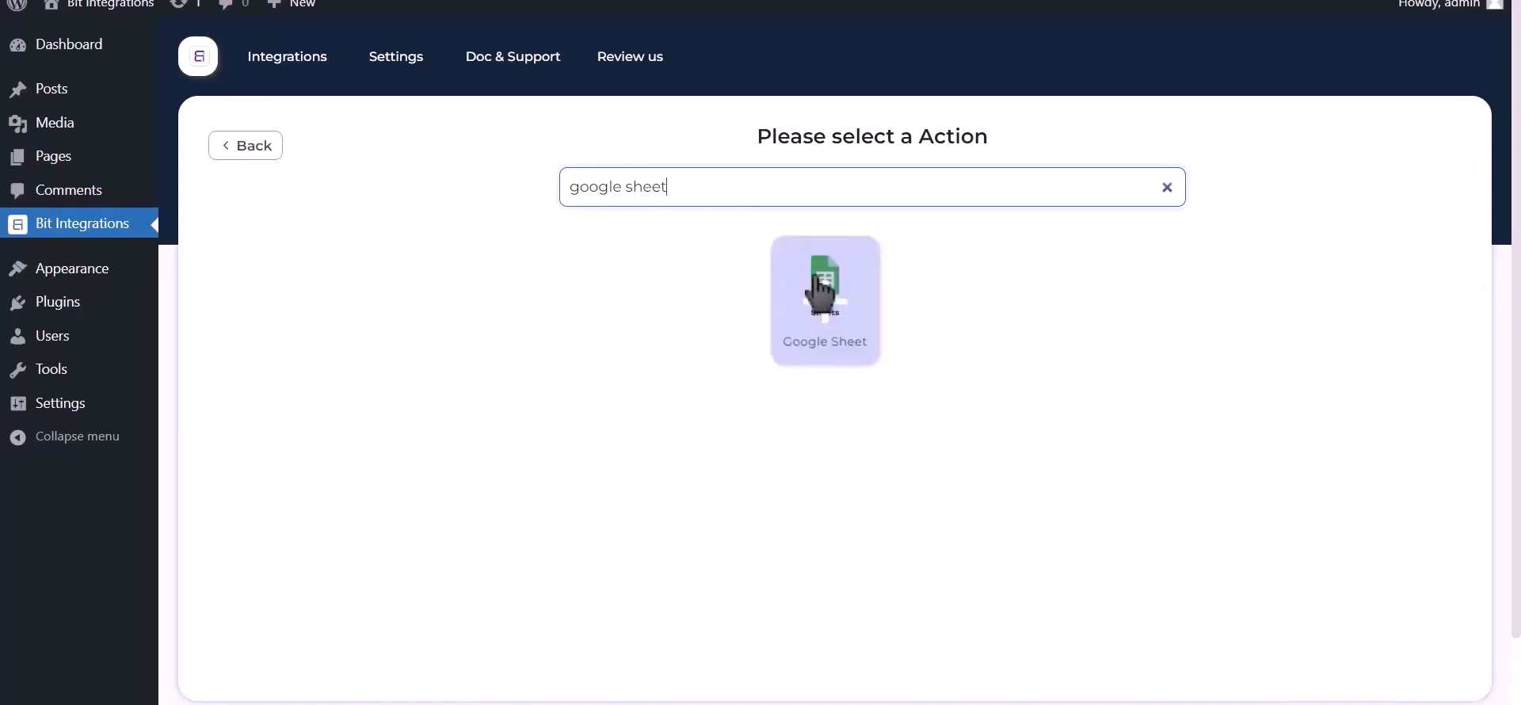
click(823, 309)
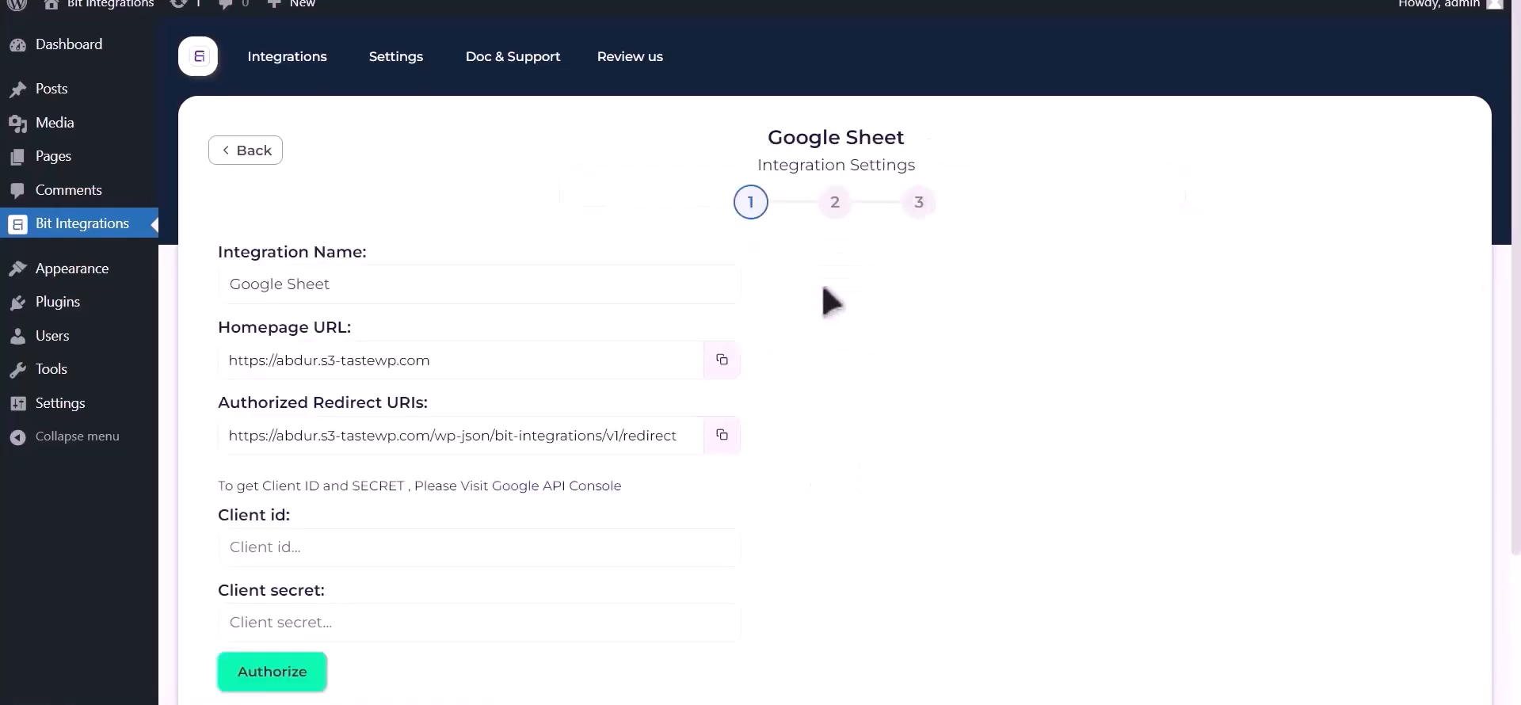
- Go to the Google API Console linked in the integration settings and enable the Google Drive API
drag(217, 485, 490, 482)
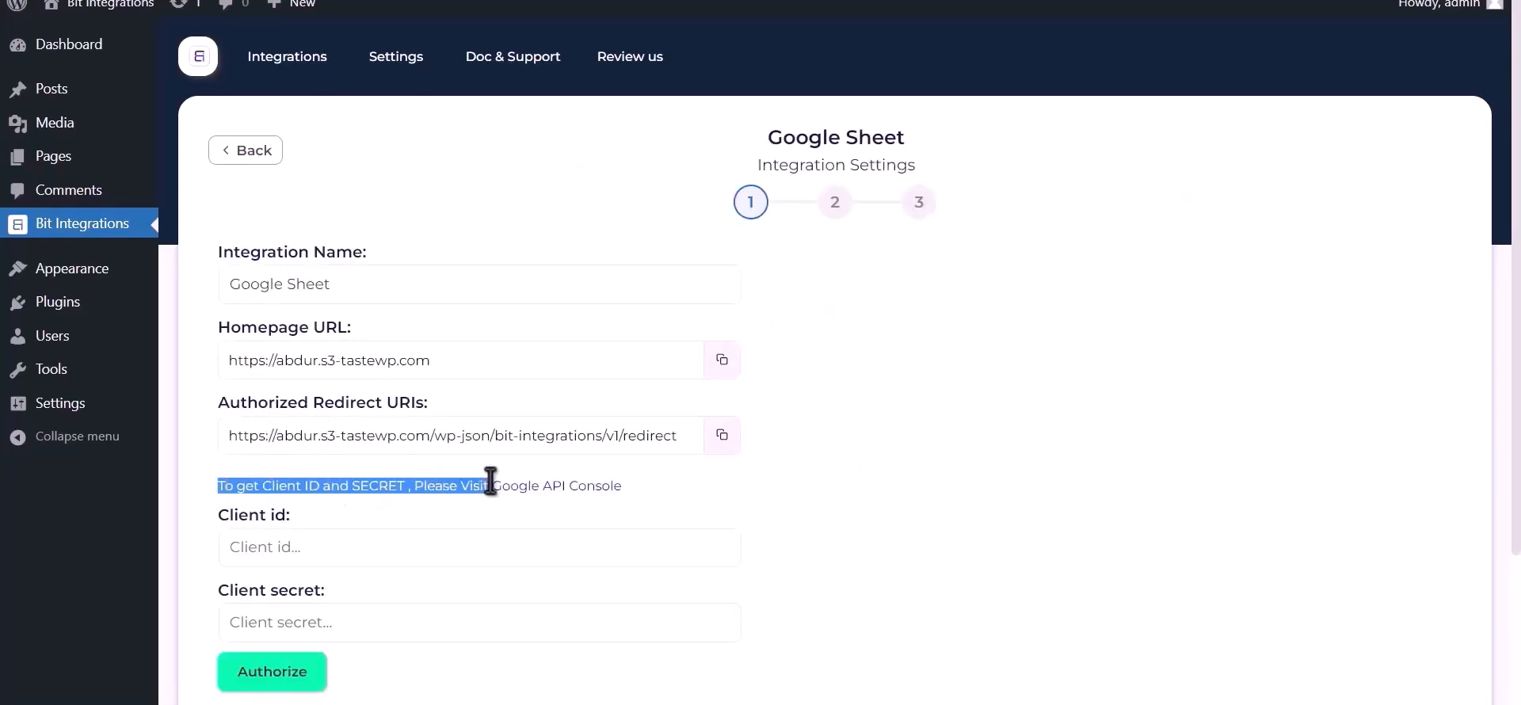
click(533, 488)
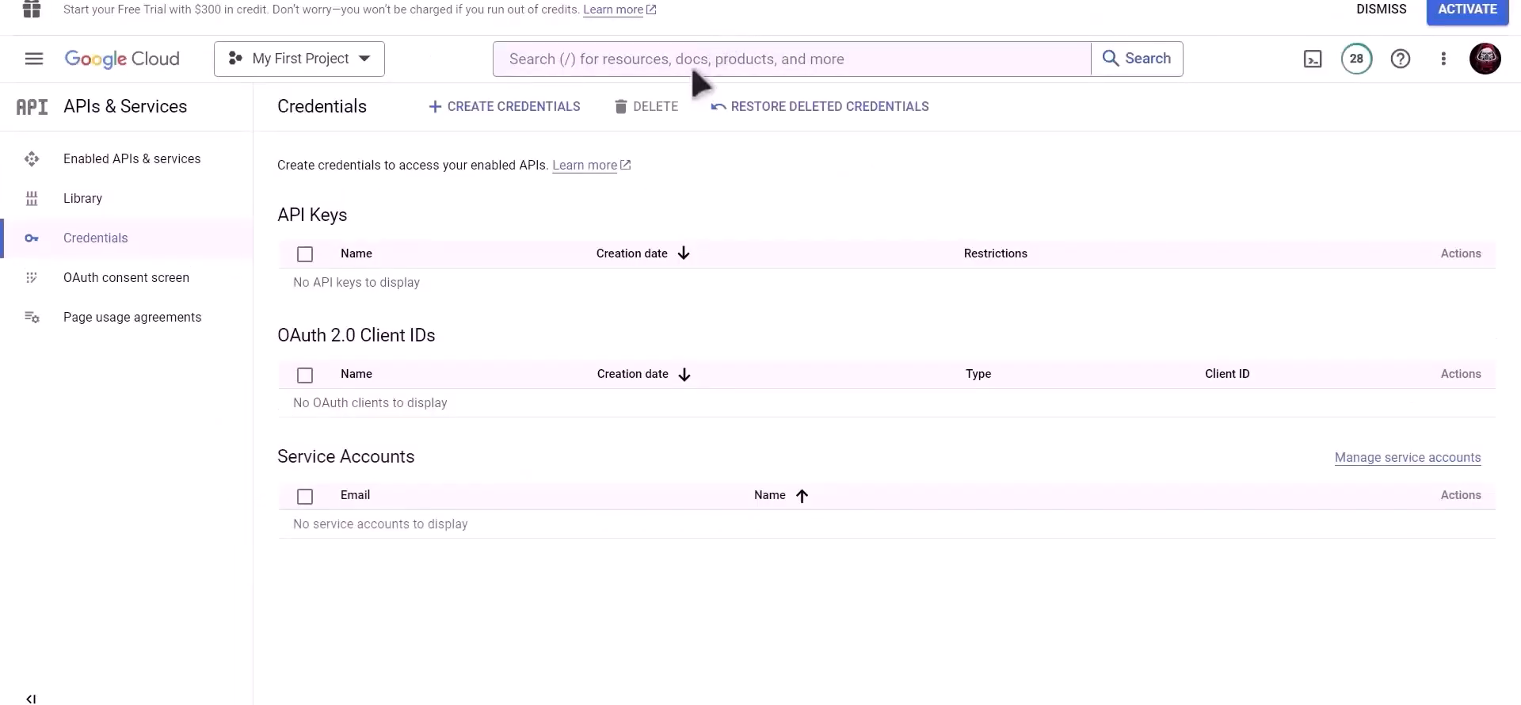
click(694, 61)
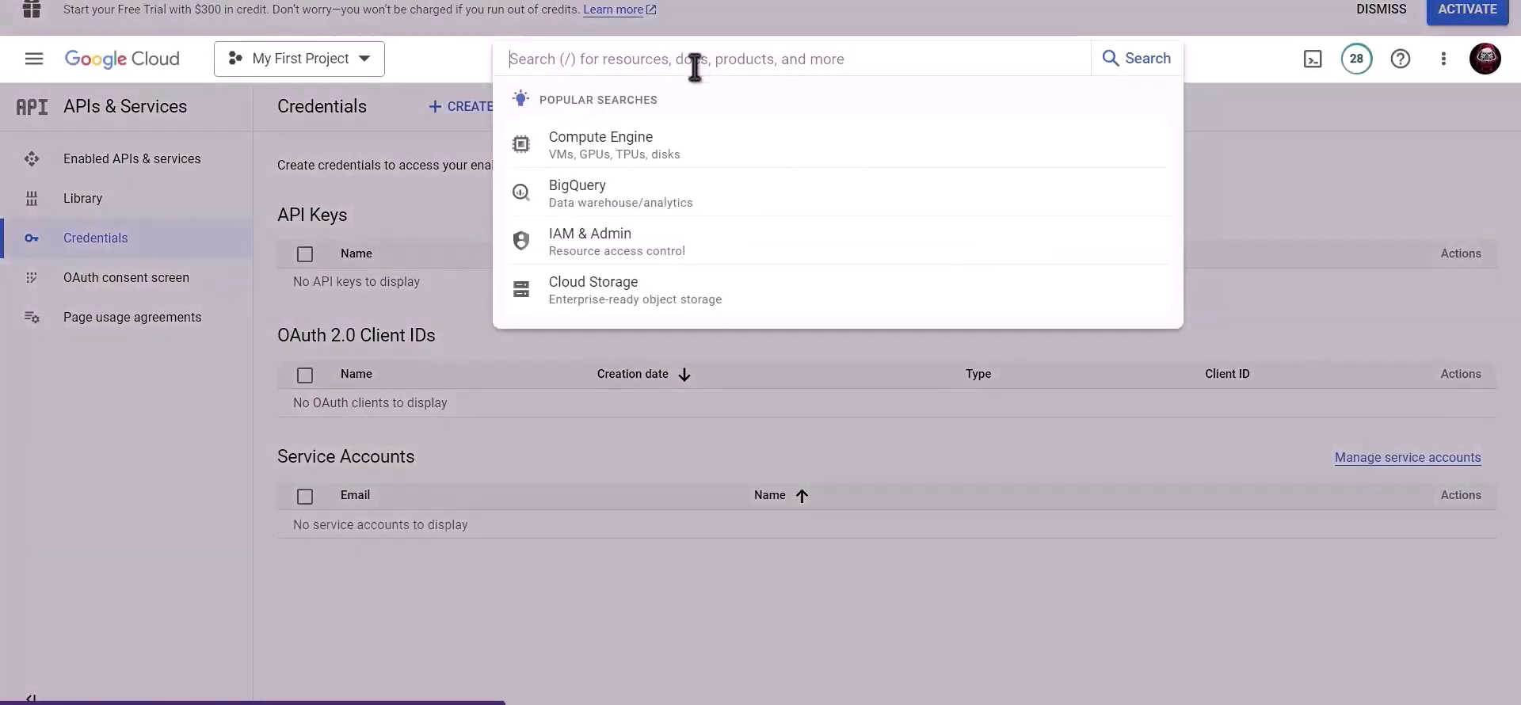
text(Google dr)
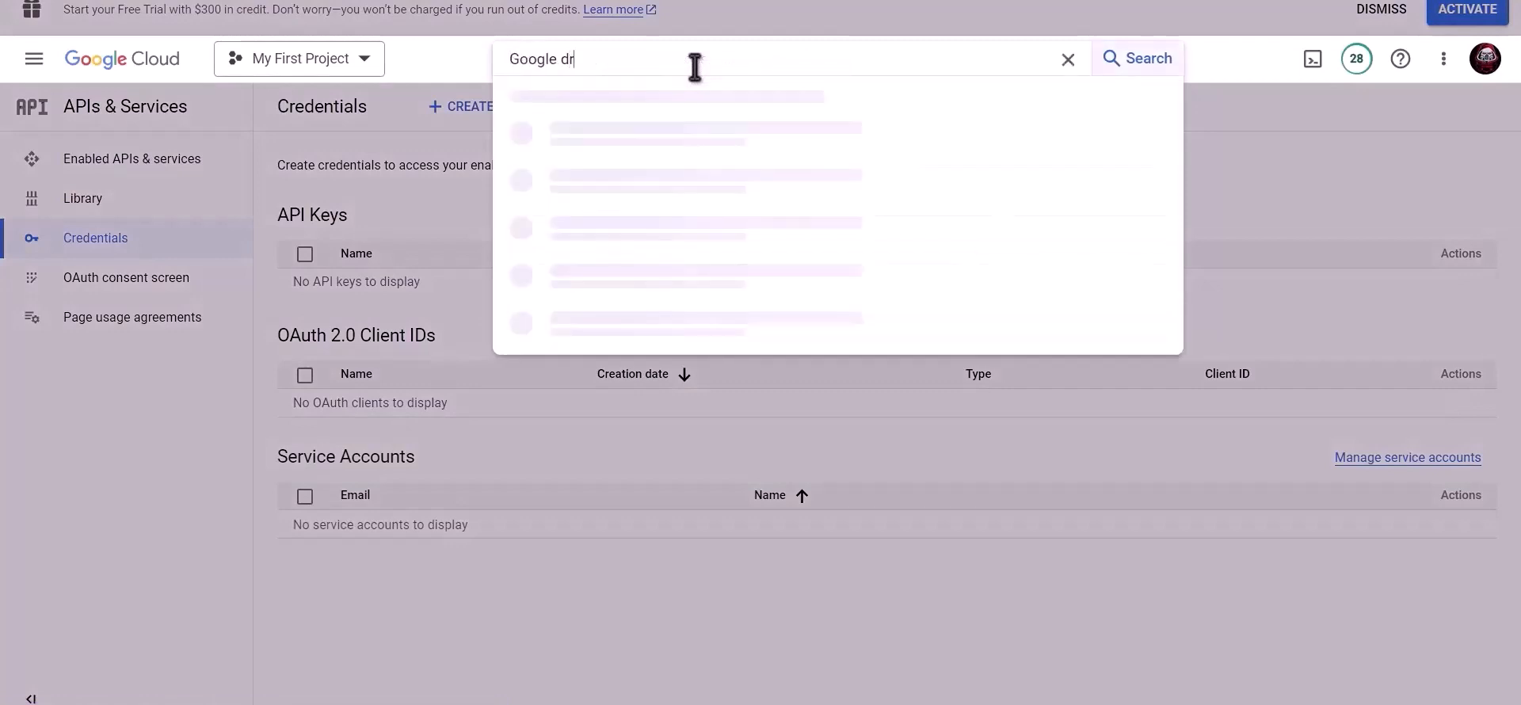
text(ive api)
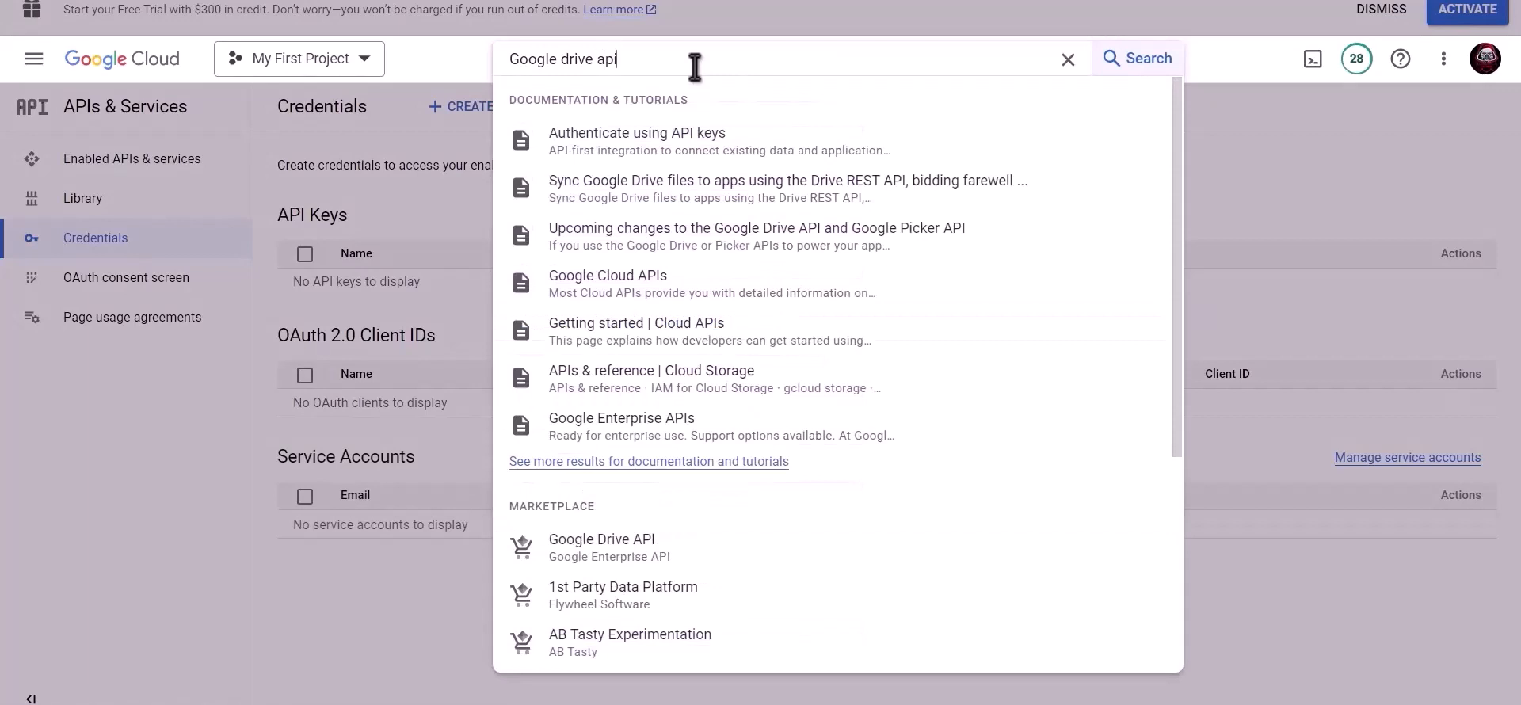
click(631, 549)
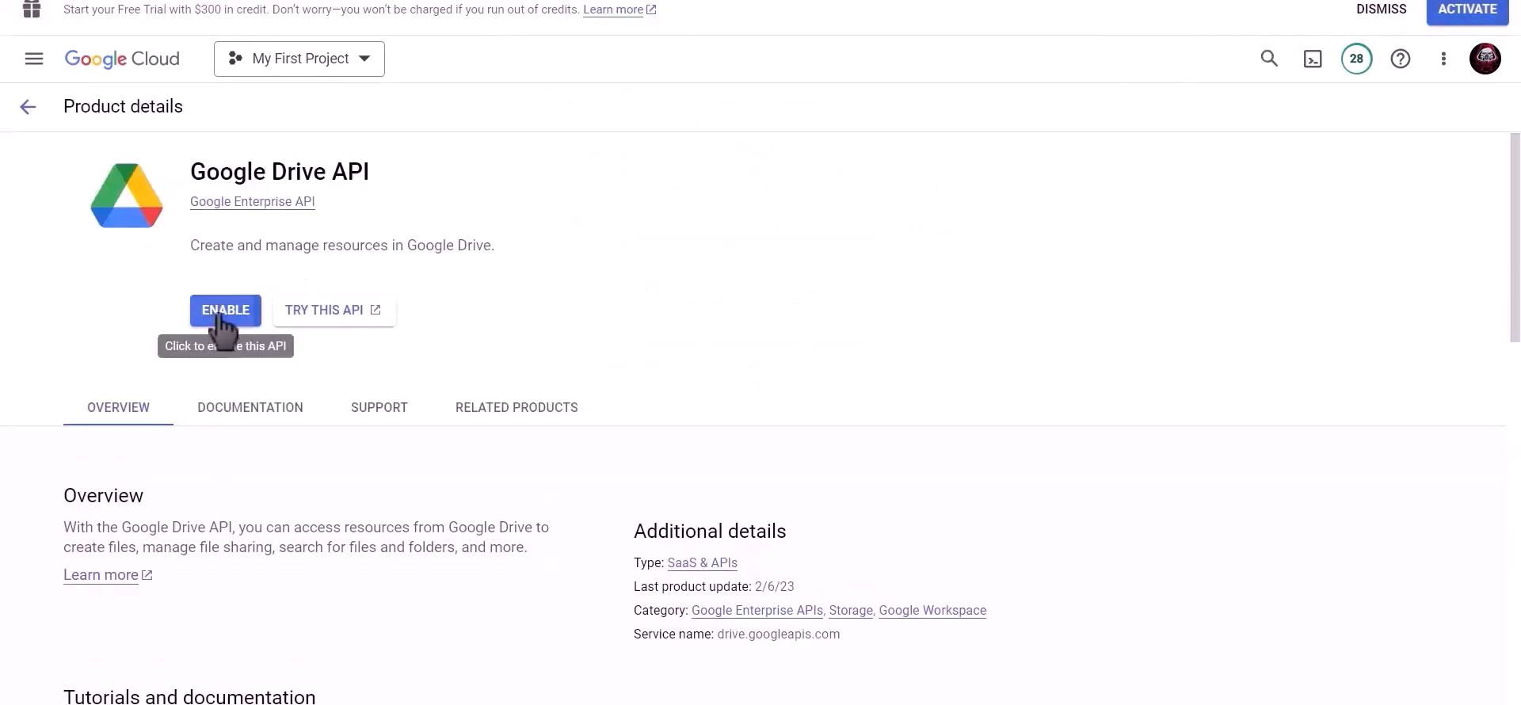
click(222, 313)
- Find the Google Sheets API in the Google Cloud marketplace results and enable it for the project
click(869, 58)
text(g)
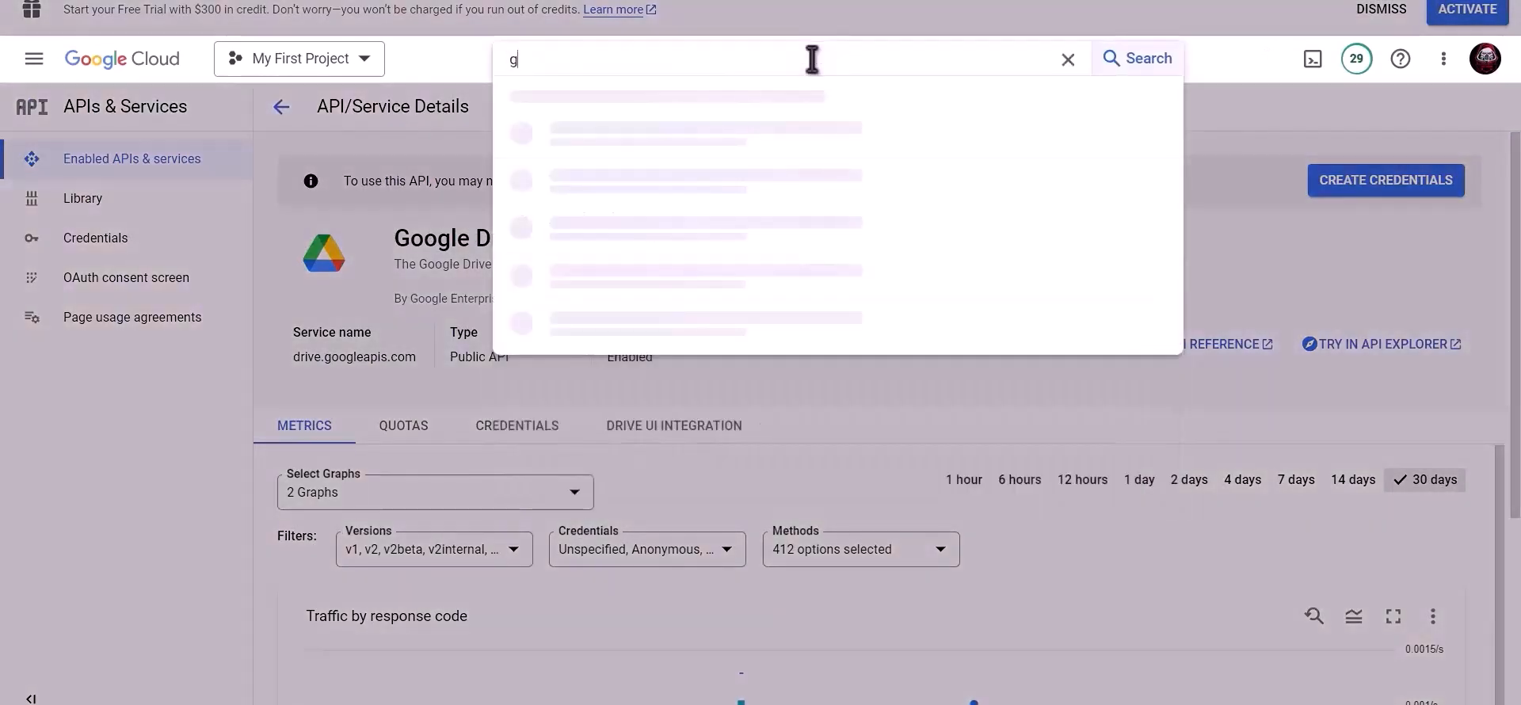
text(oogle sheet)
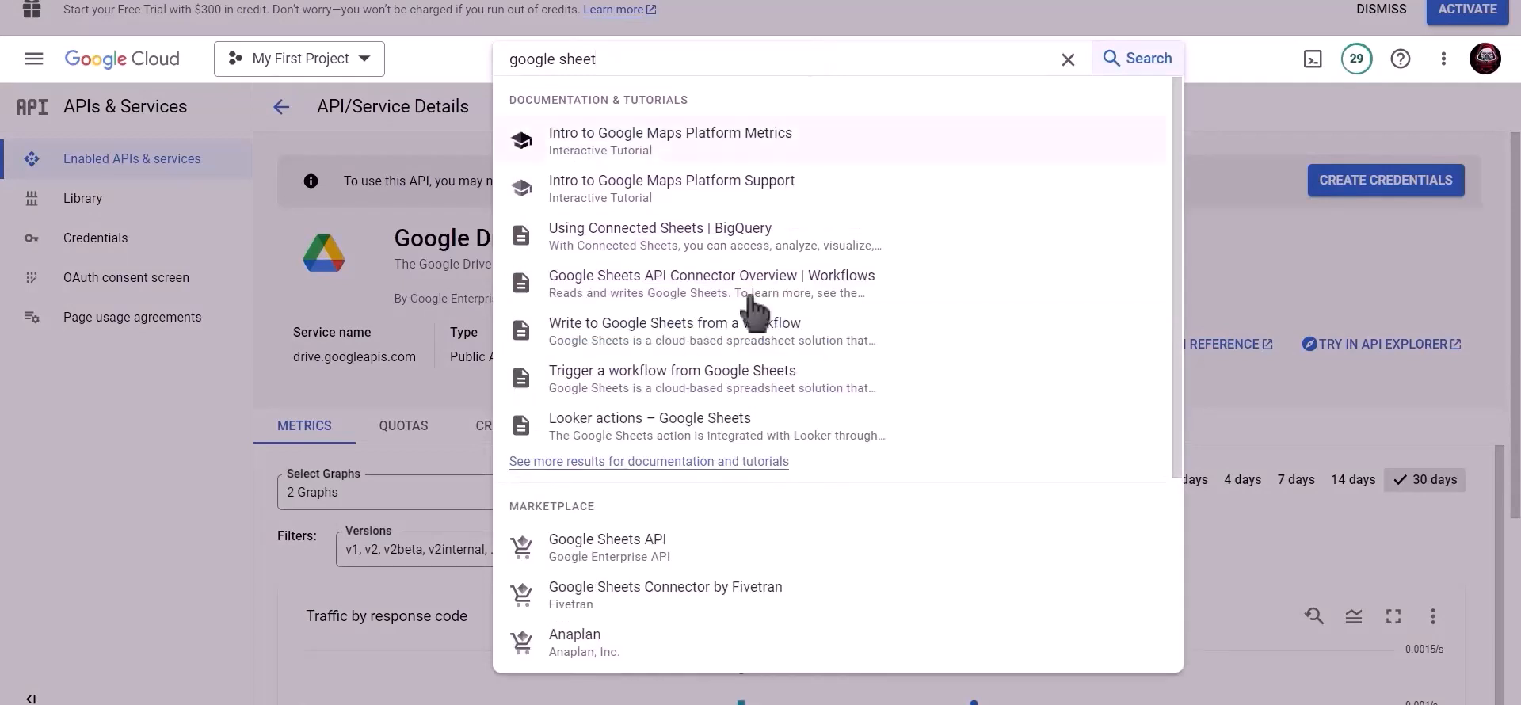
click(638, 546)
click(218, 311)
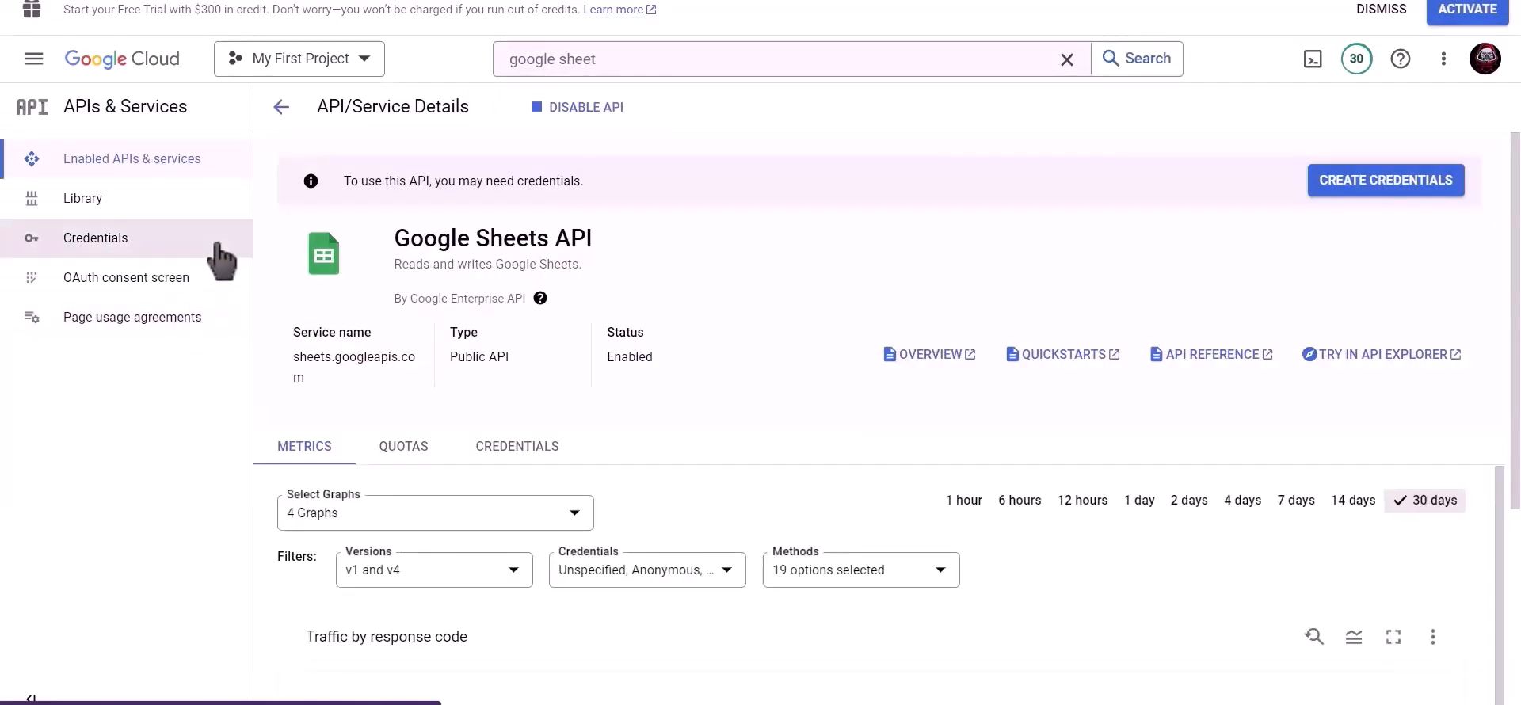
- Start a new OAuth client ID credential with application type Web application and the name Bit Integrations
click(137, 247)
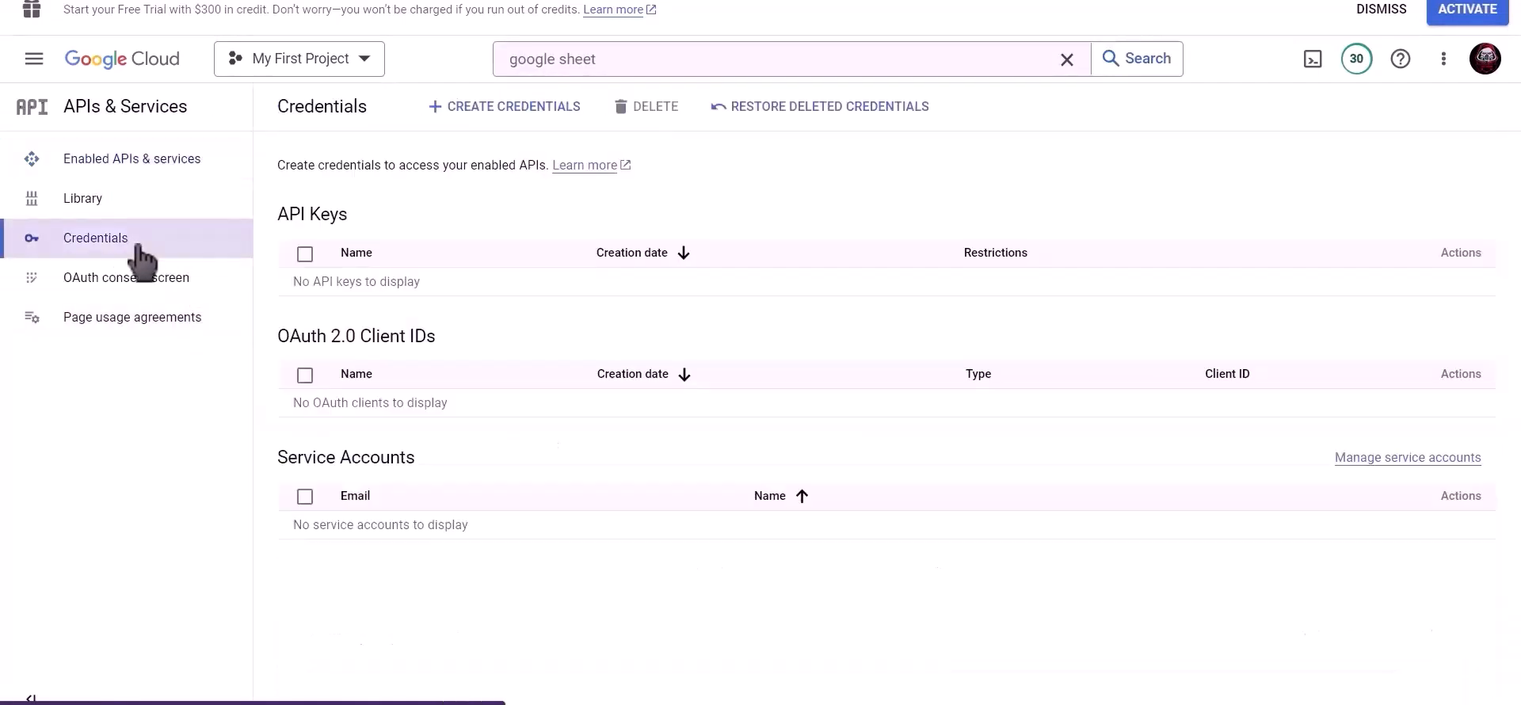
click(519, 117)
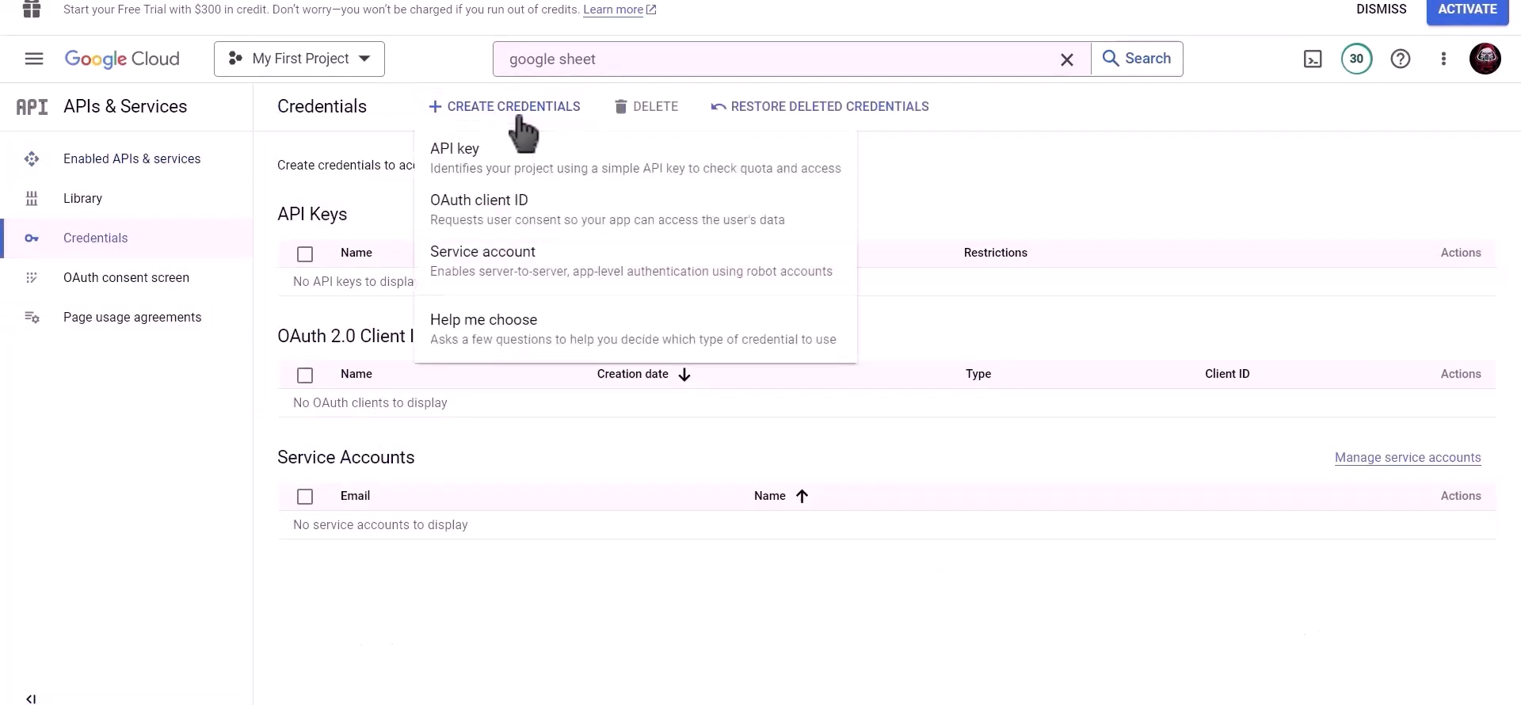
click(590, 225)
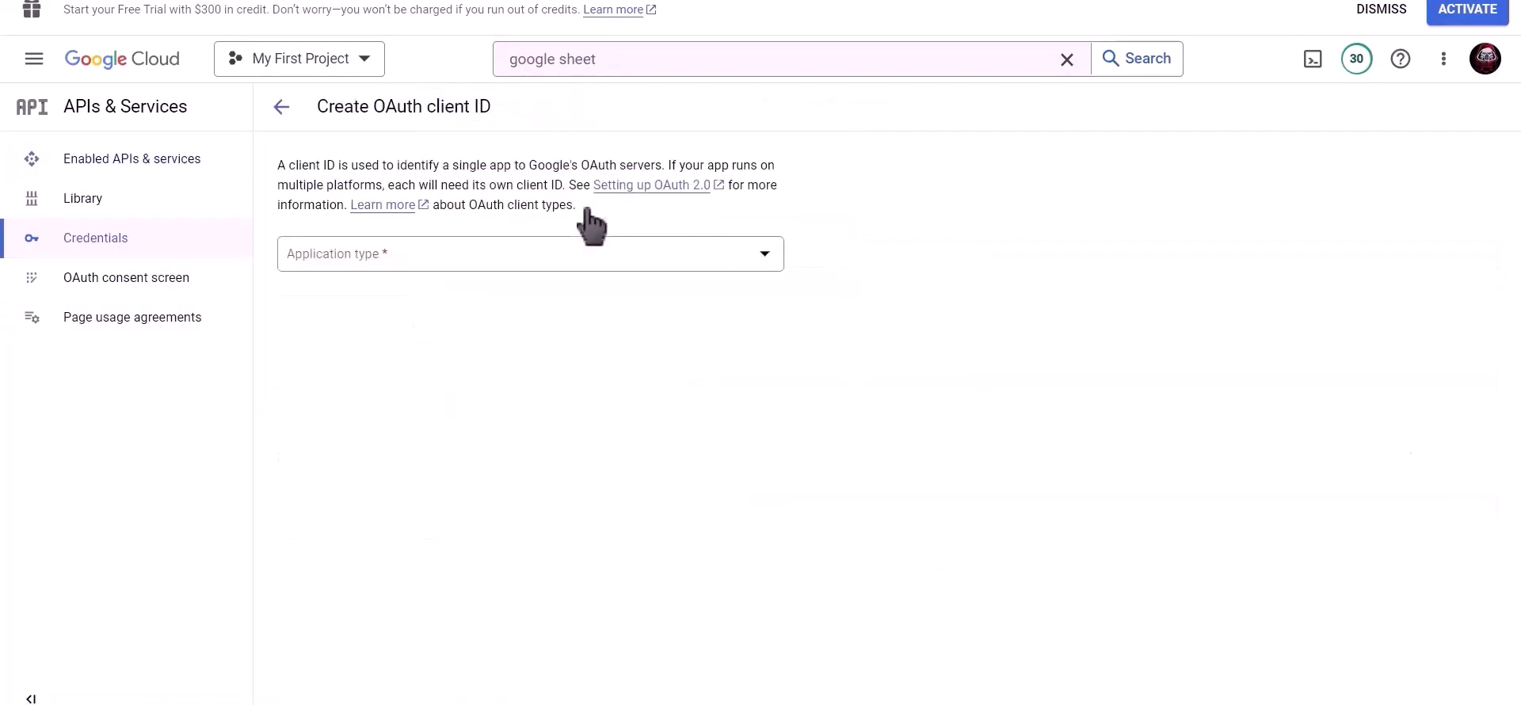
click(468, 252)
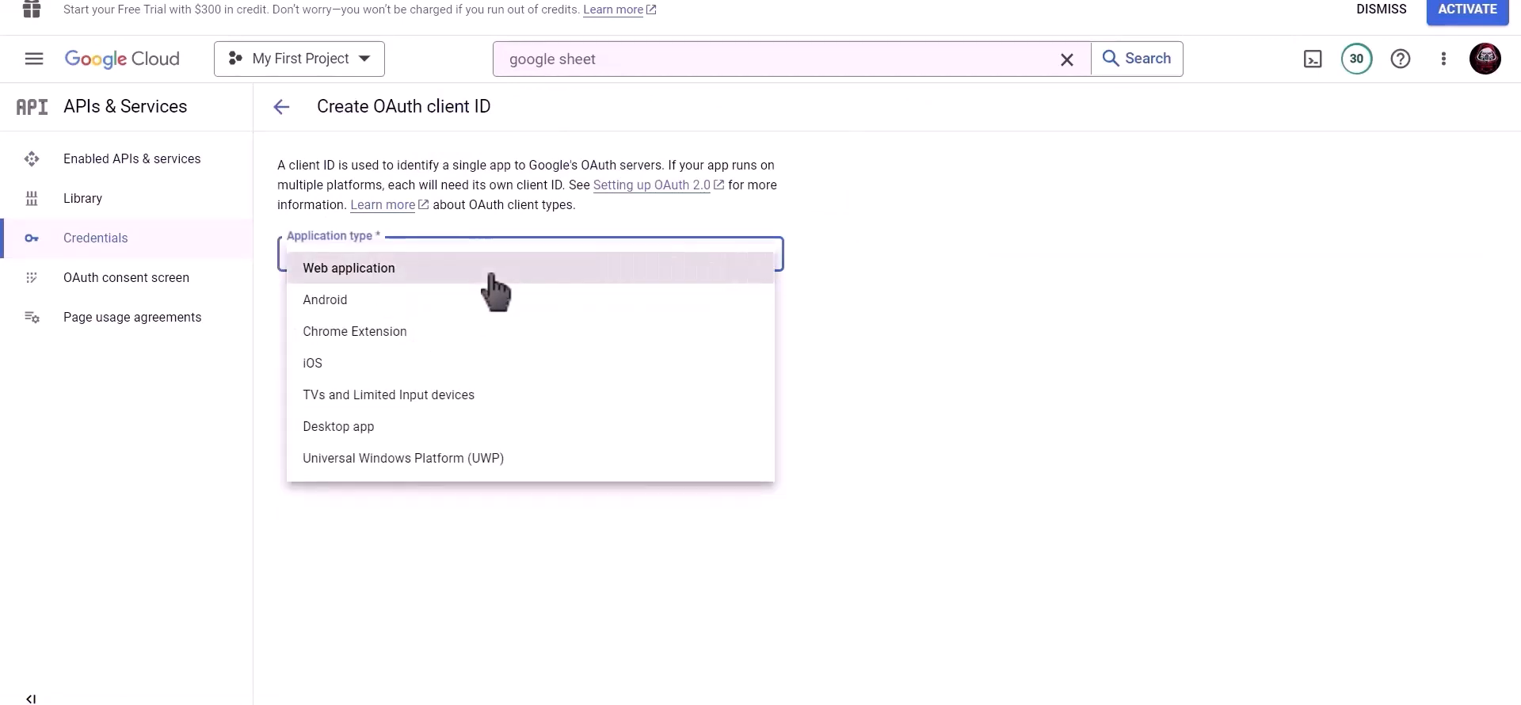
click(490, 274)
click(340, 308)
triple_click(340, 307)
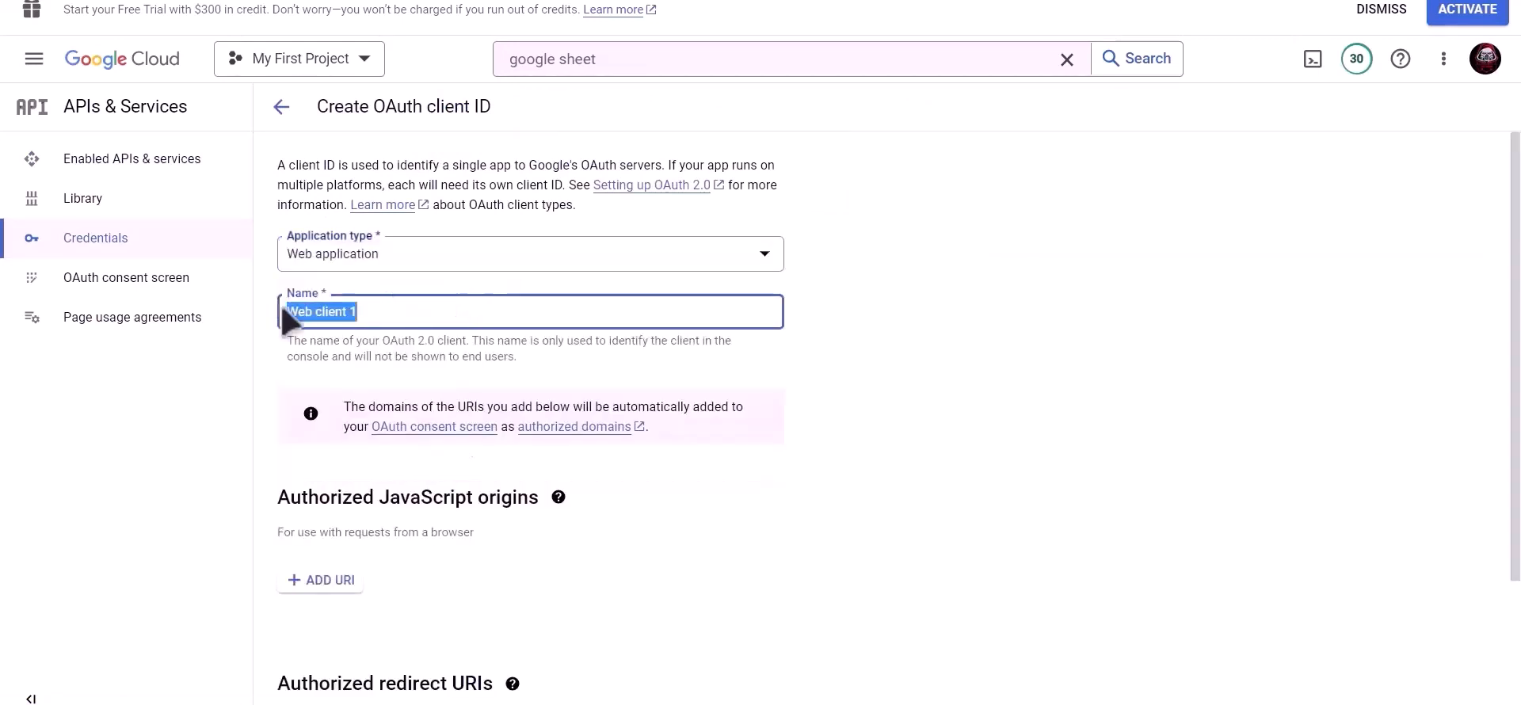
text(Bit Integrations)
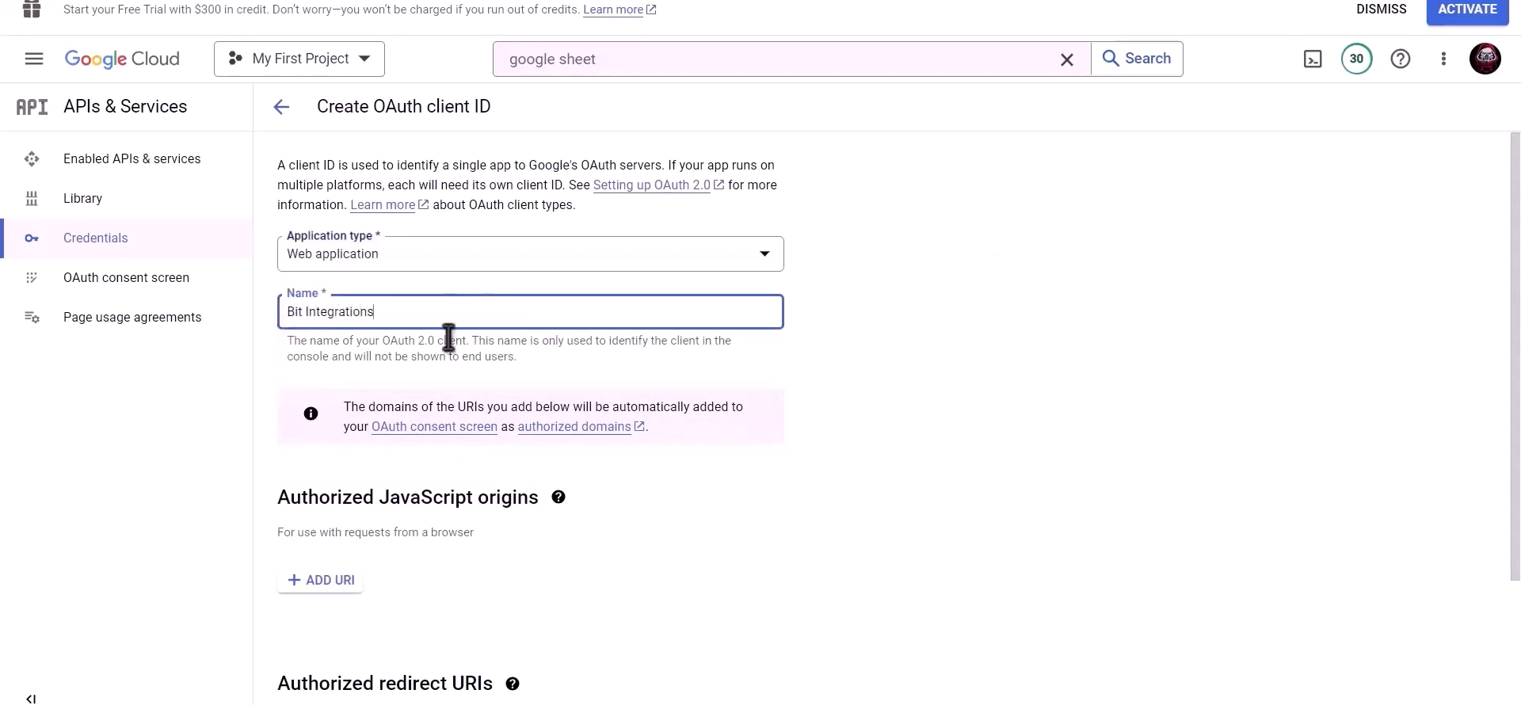
- Copy the authorized redirect URI from the Google Sheet integration settings into the OAuth client's authorized redirect URIs and create the client
scroll(547, 349, down, 3)
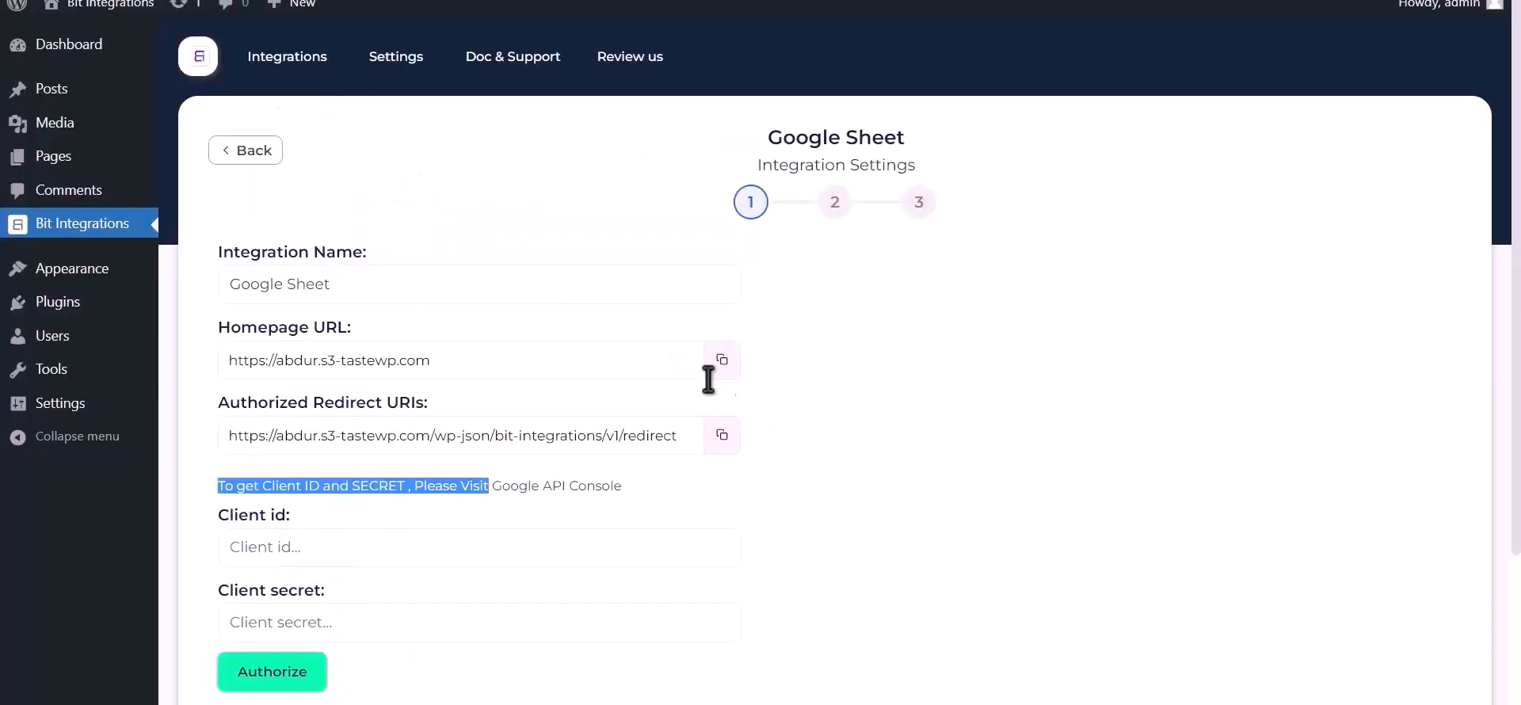
click(721, 437)
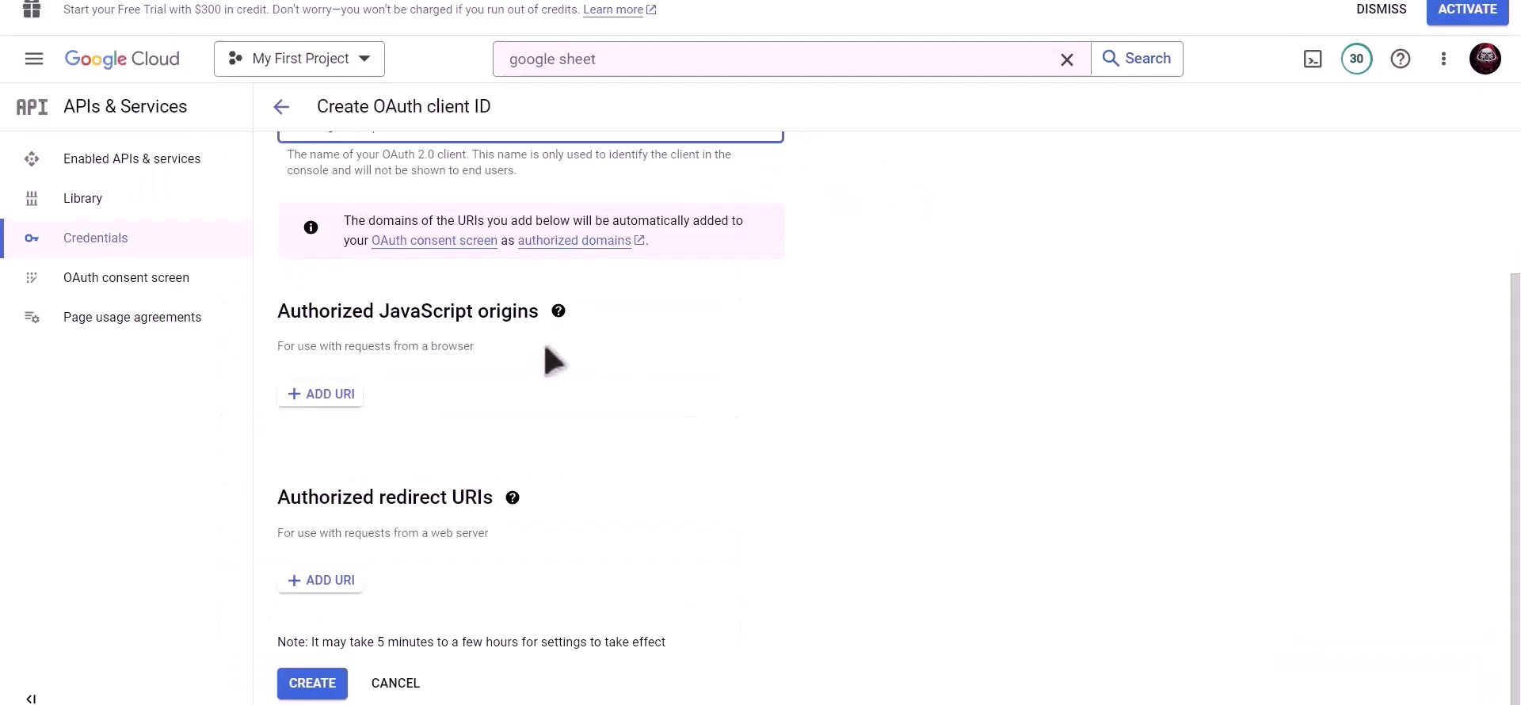
click(320, 581)
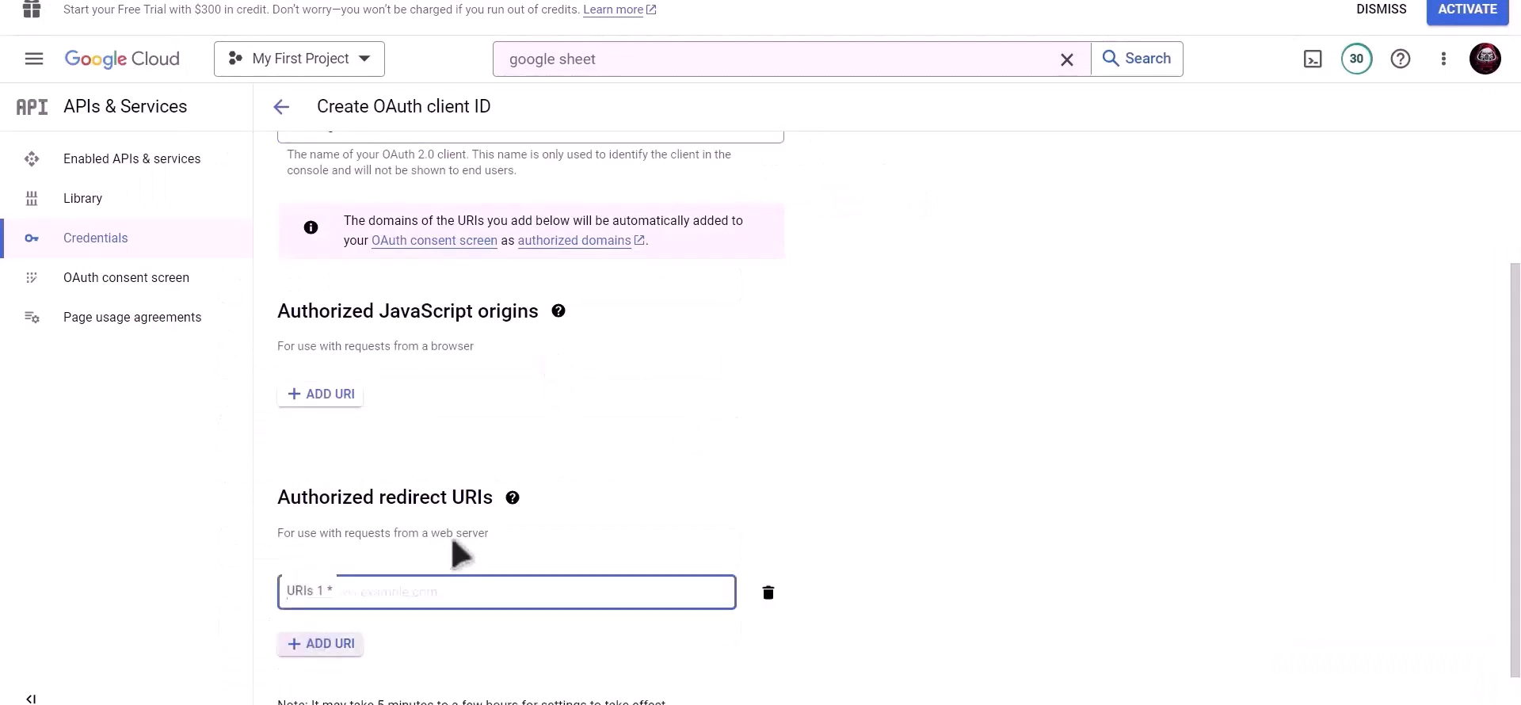
scroll(432, 558, down, 1)
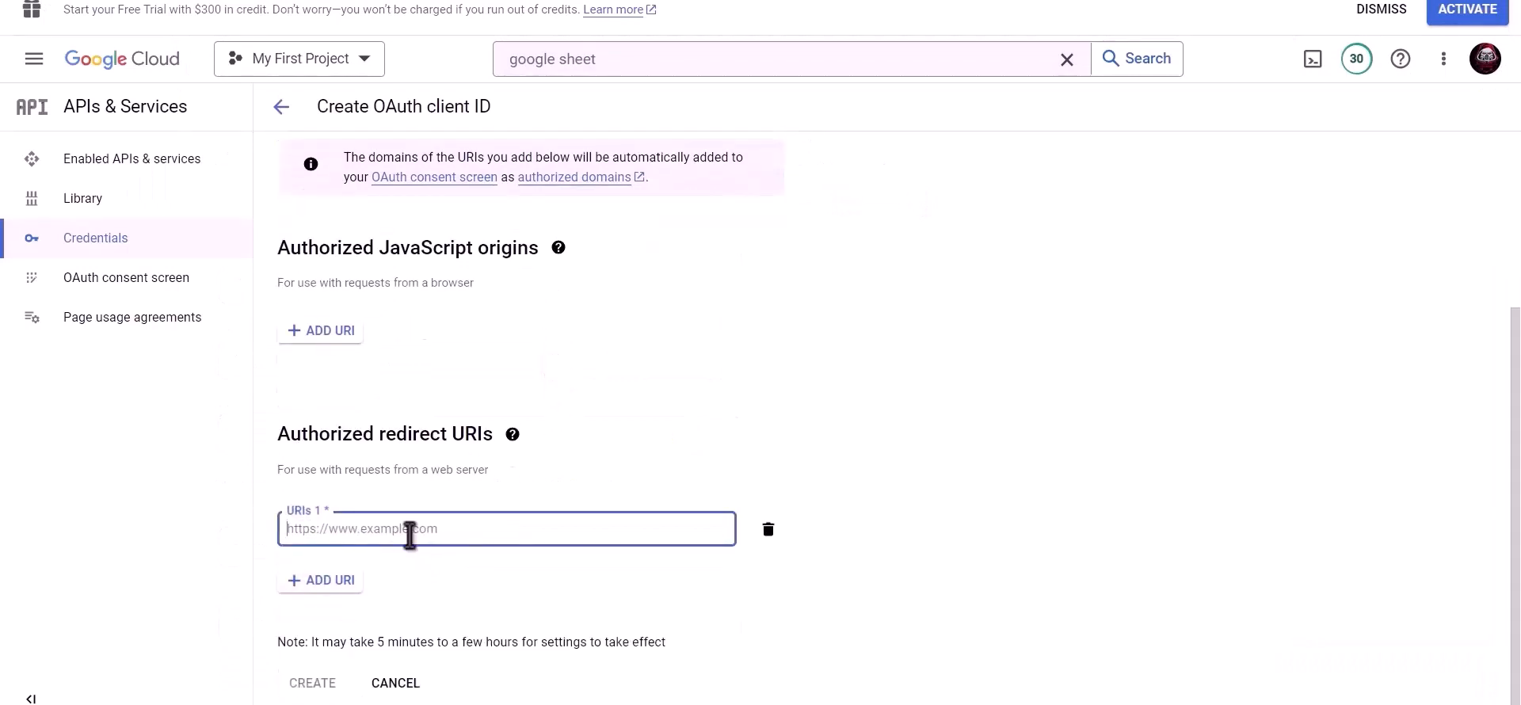
key(ctrl+v)
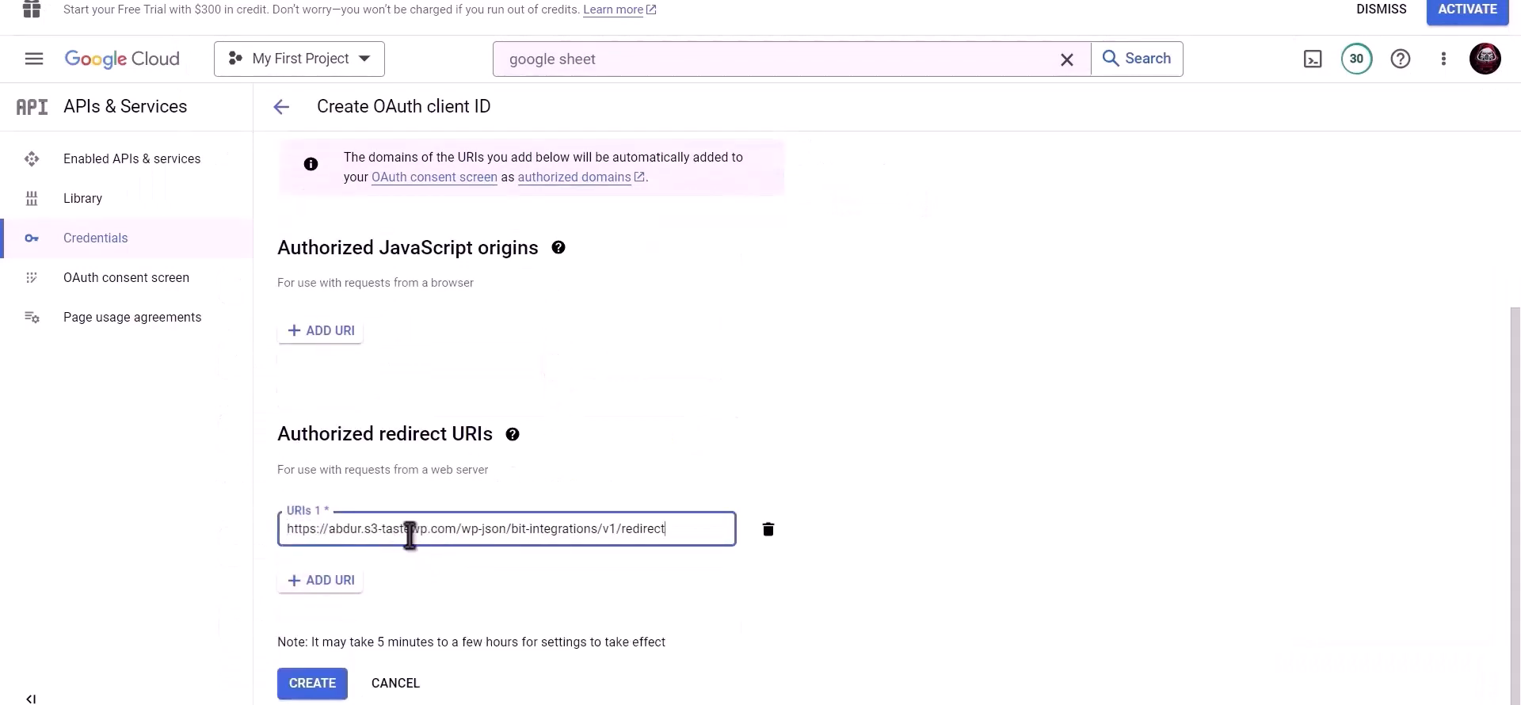
click(312, 685)
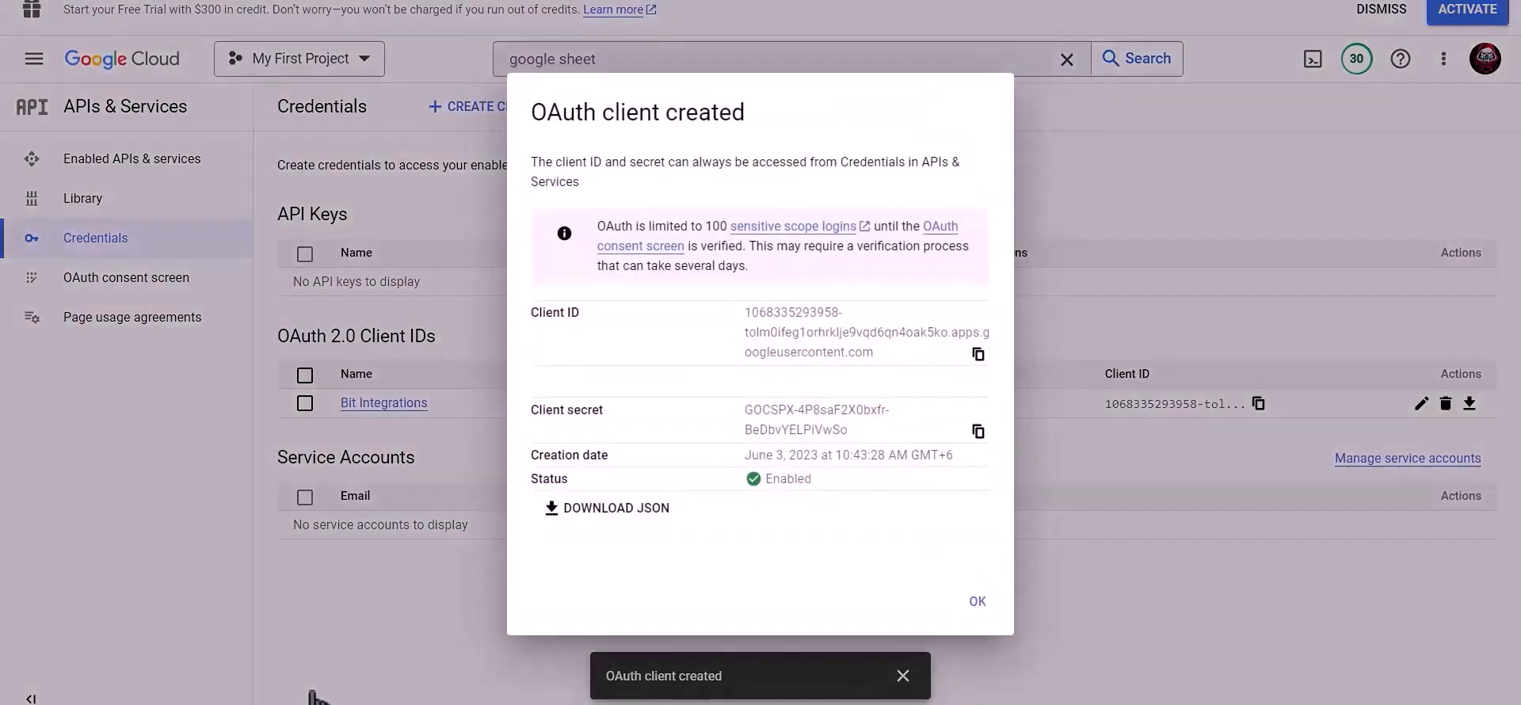
- Copy the new OAuth client's ID into the Client id field of the Google Sheet integration settings
click(979, 356)
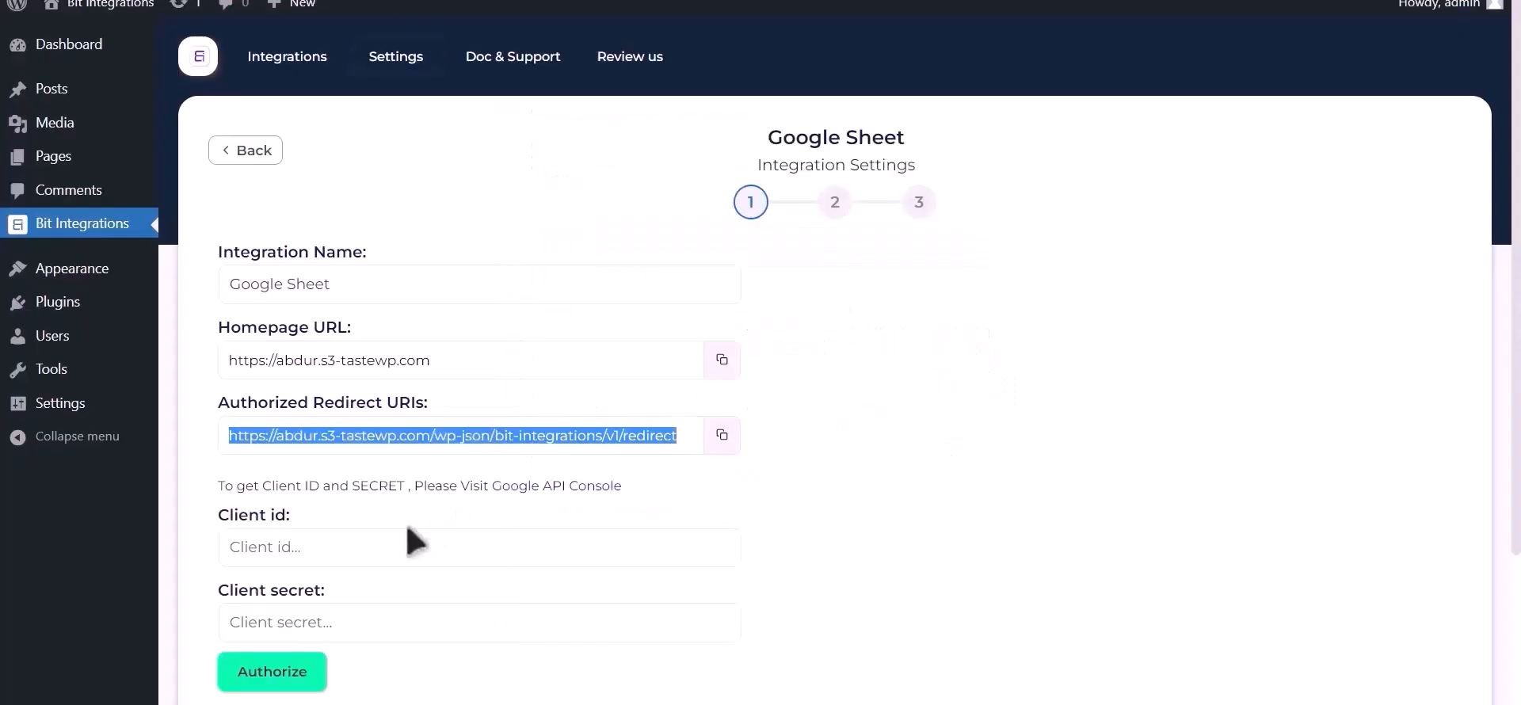
click(377, 543)
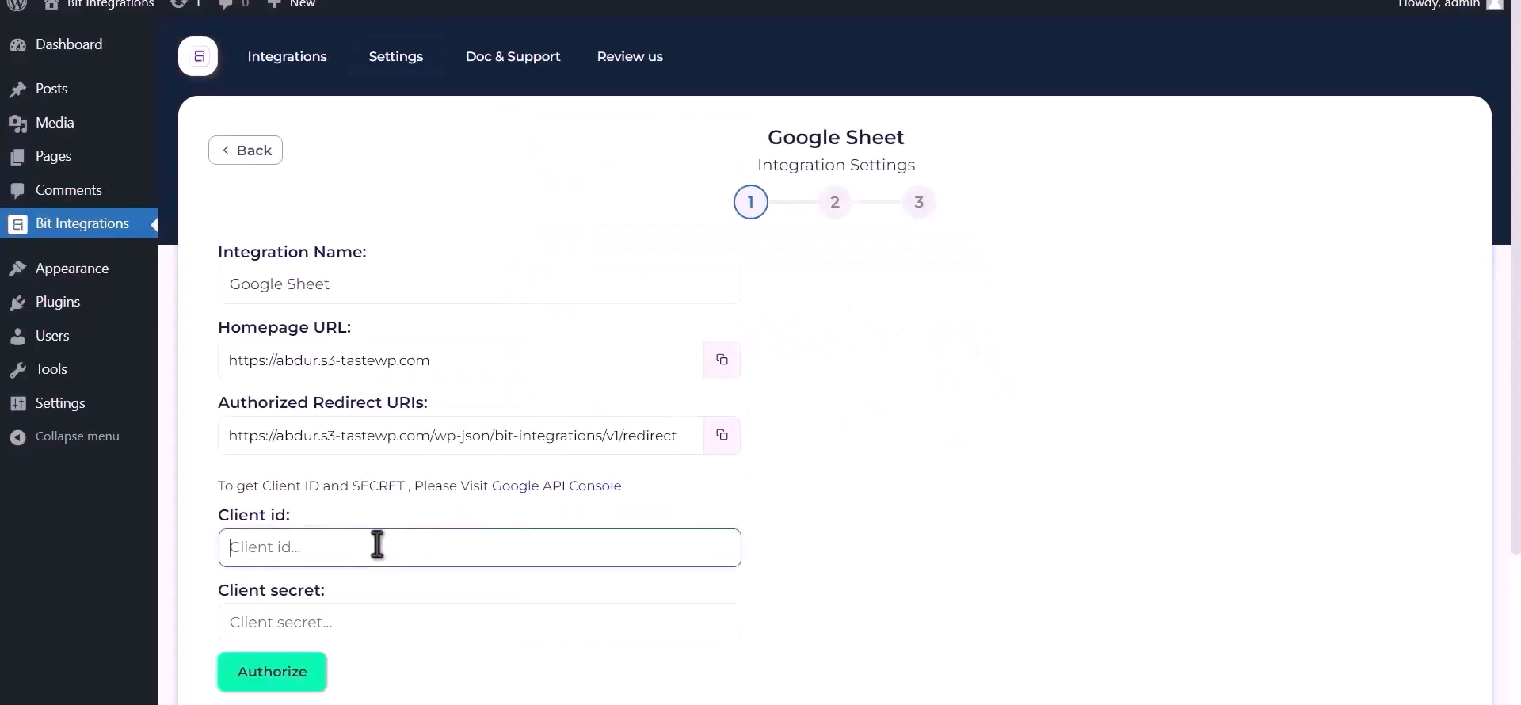
key(ctrl+v)
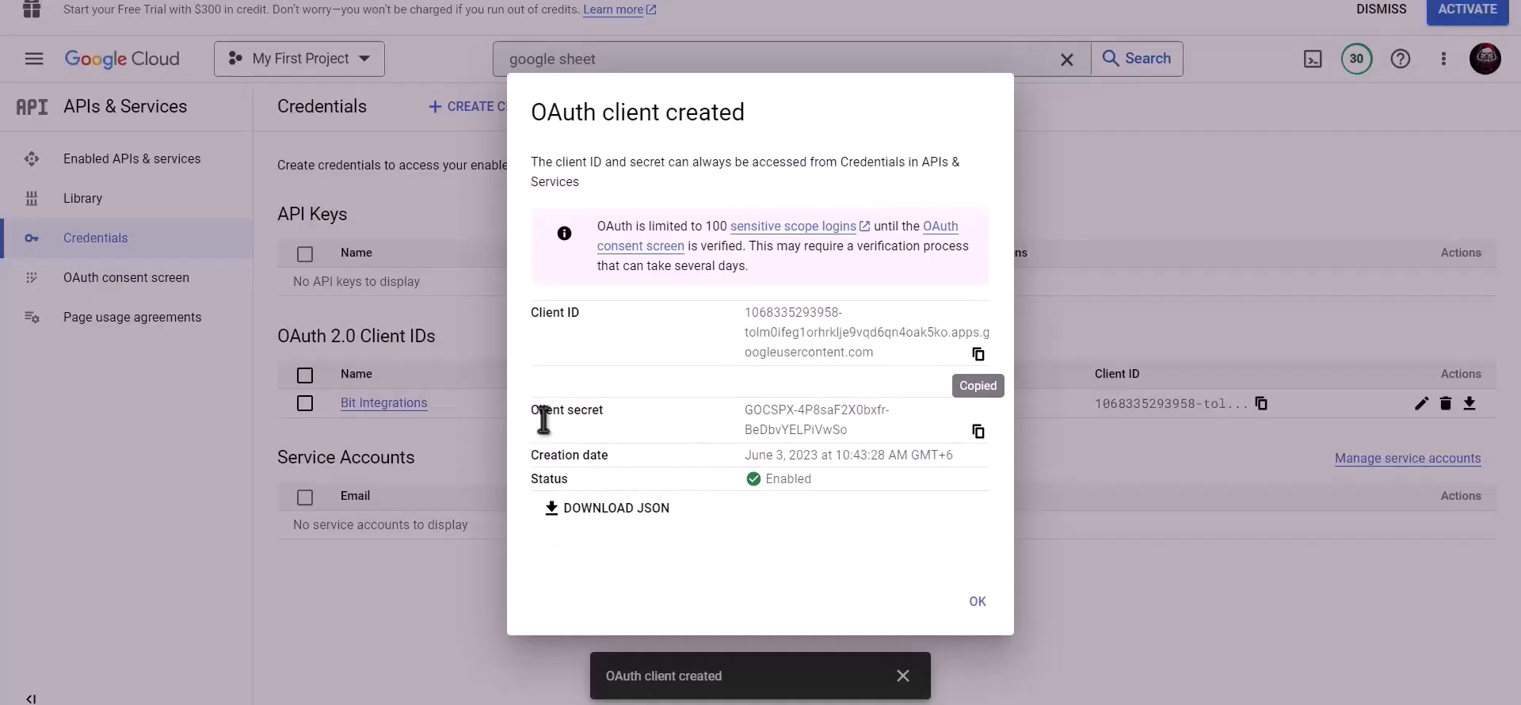
- Copy the OAuth client secret into the integration's Client secret field and start the Google authorization
click(978, 432)
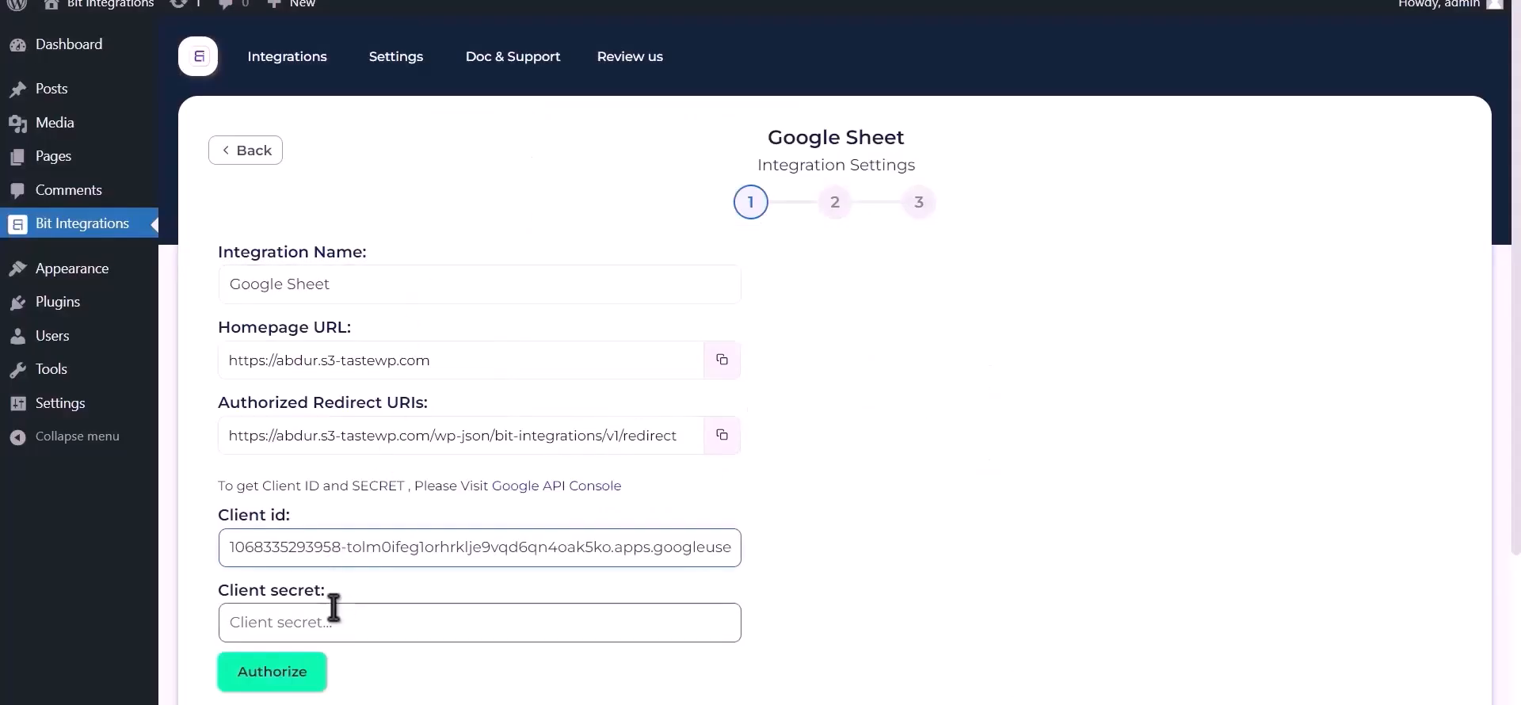
click(341, 617)
key(ctrl+v)
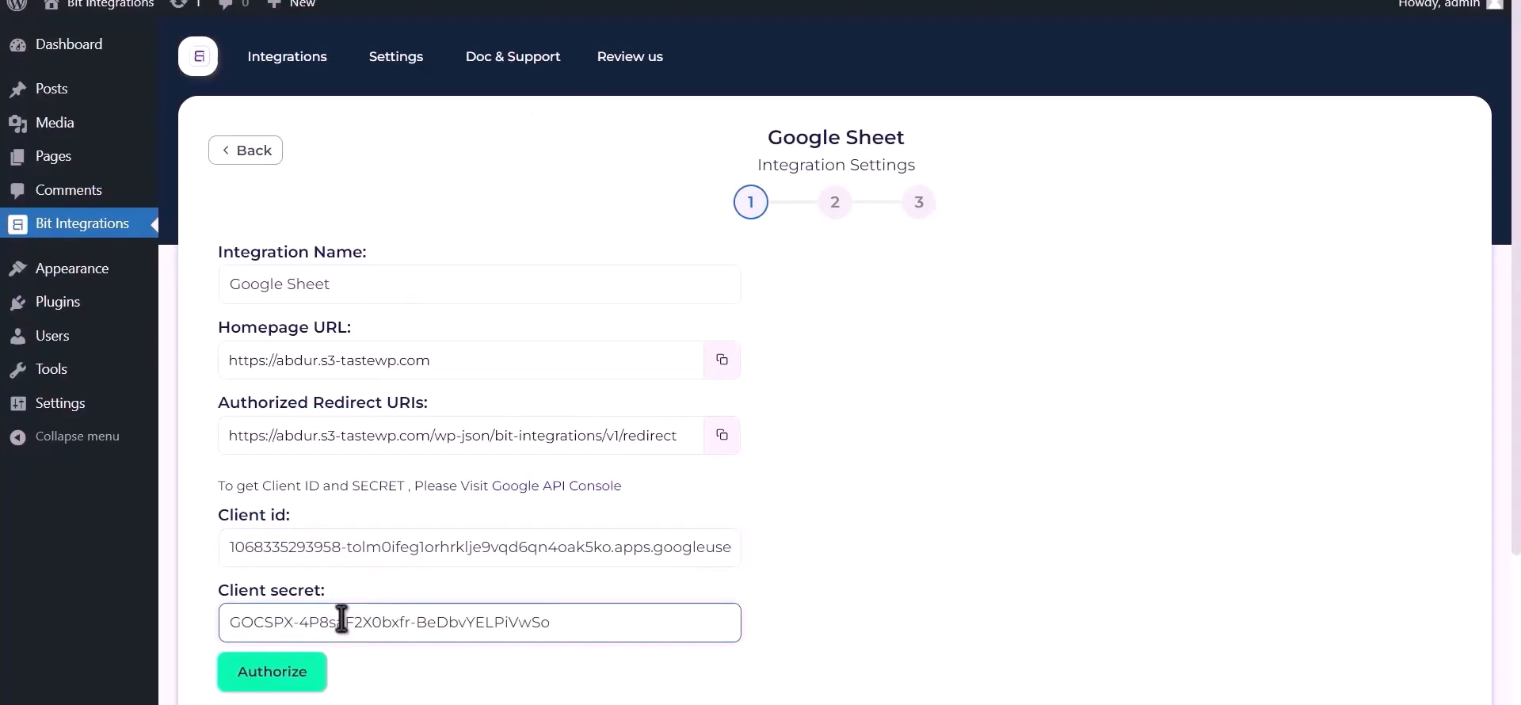
click(284, 678)
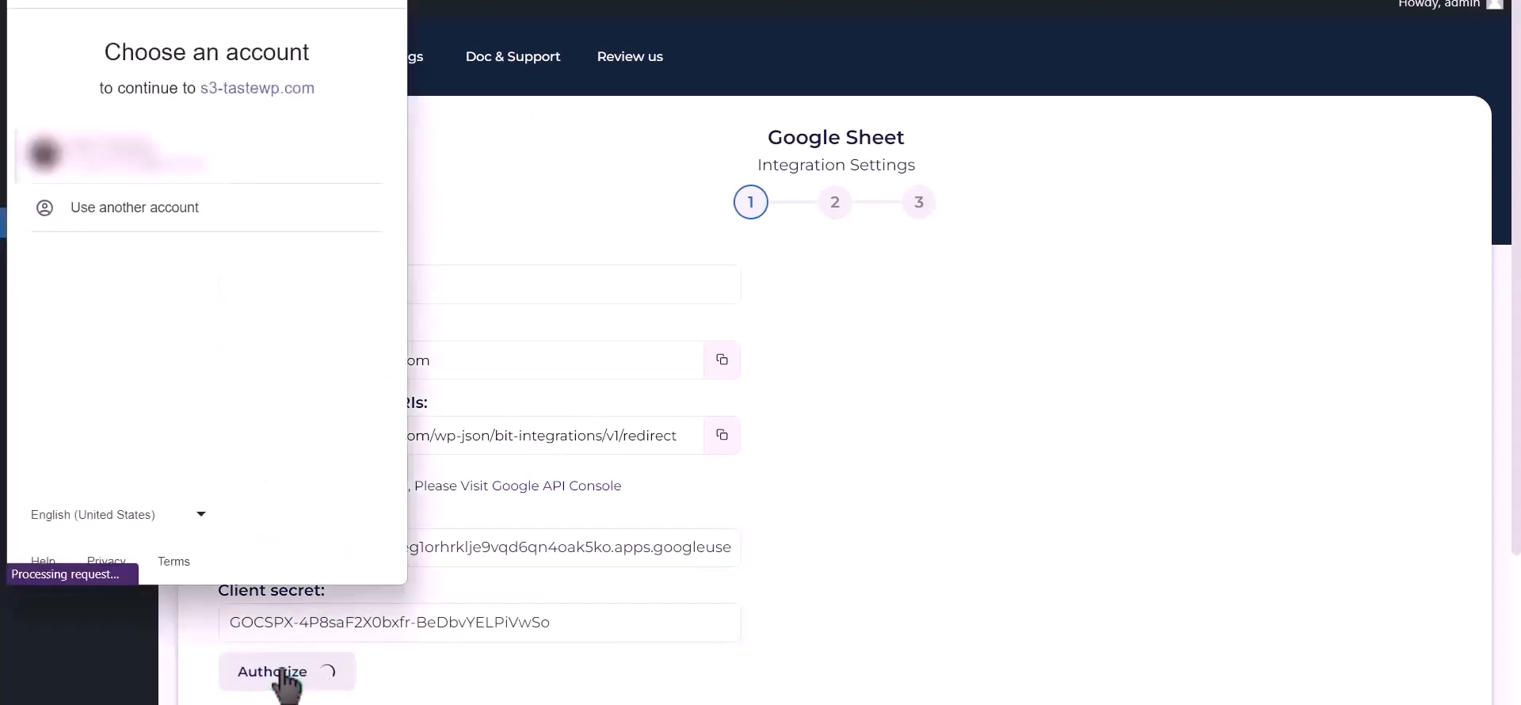
- Authorize the connection with the Google account, allowing the unverified app access to Google Drive, and continue to the spreadsheet settings
click(188, 166)
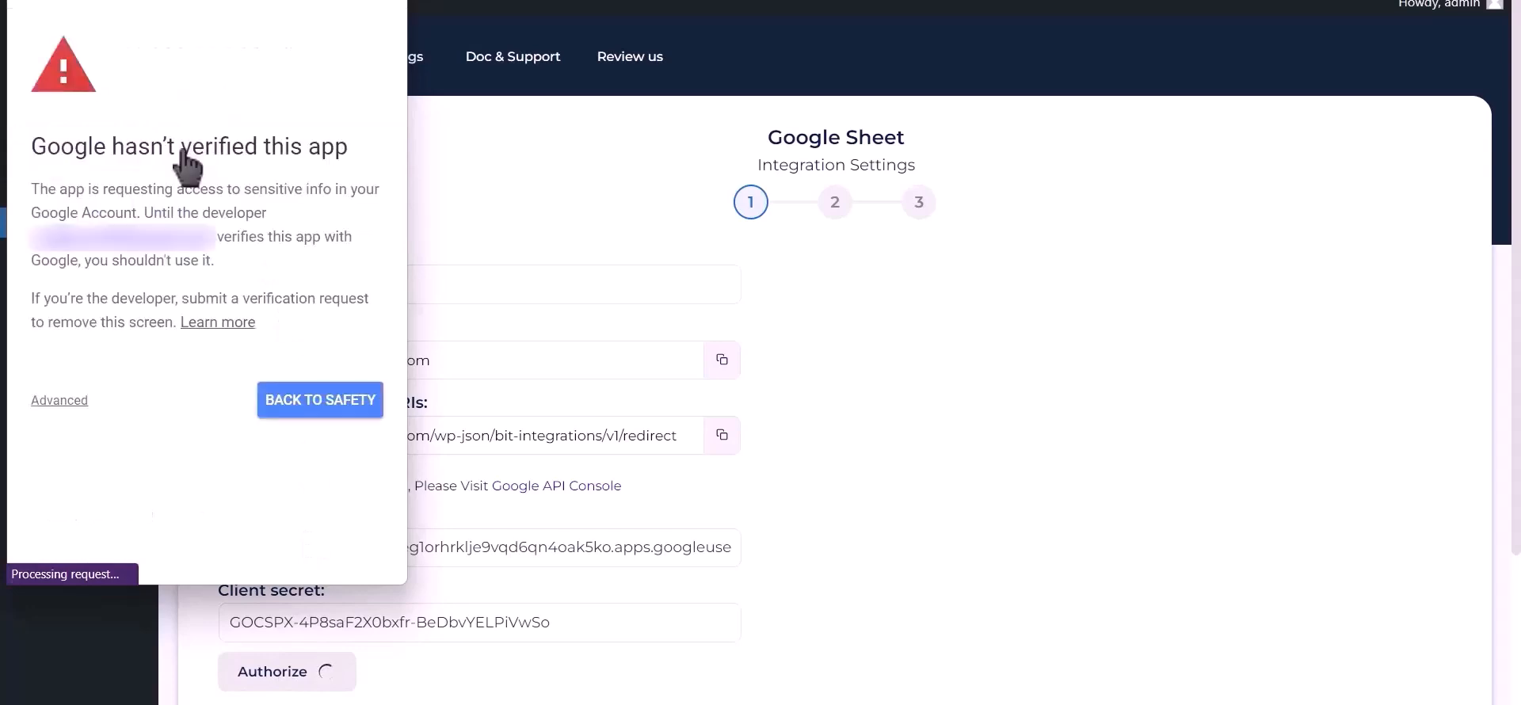
click(59, 400)
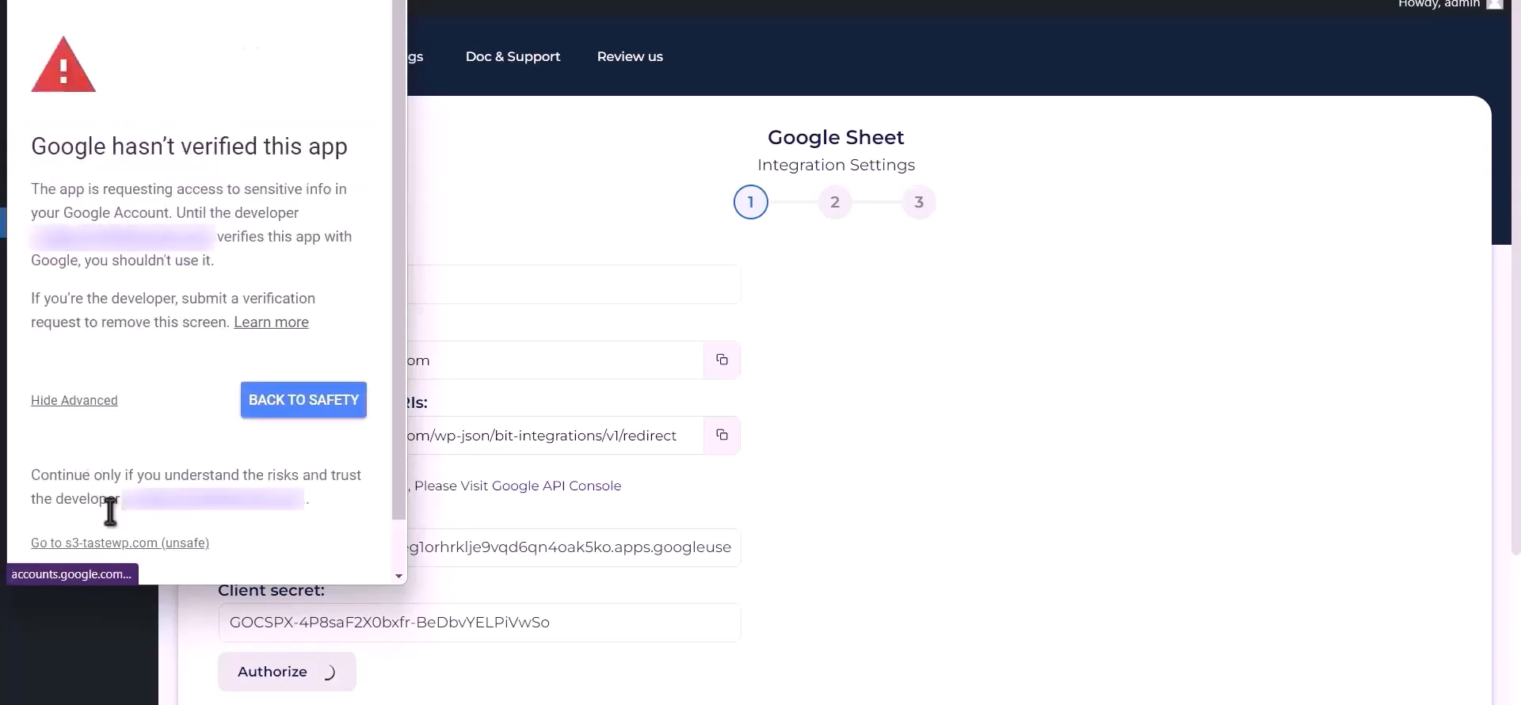
click(116, 544)
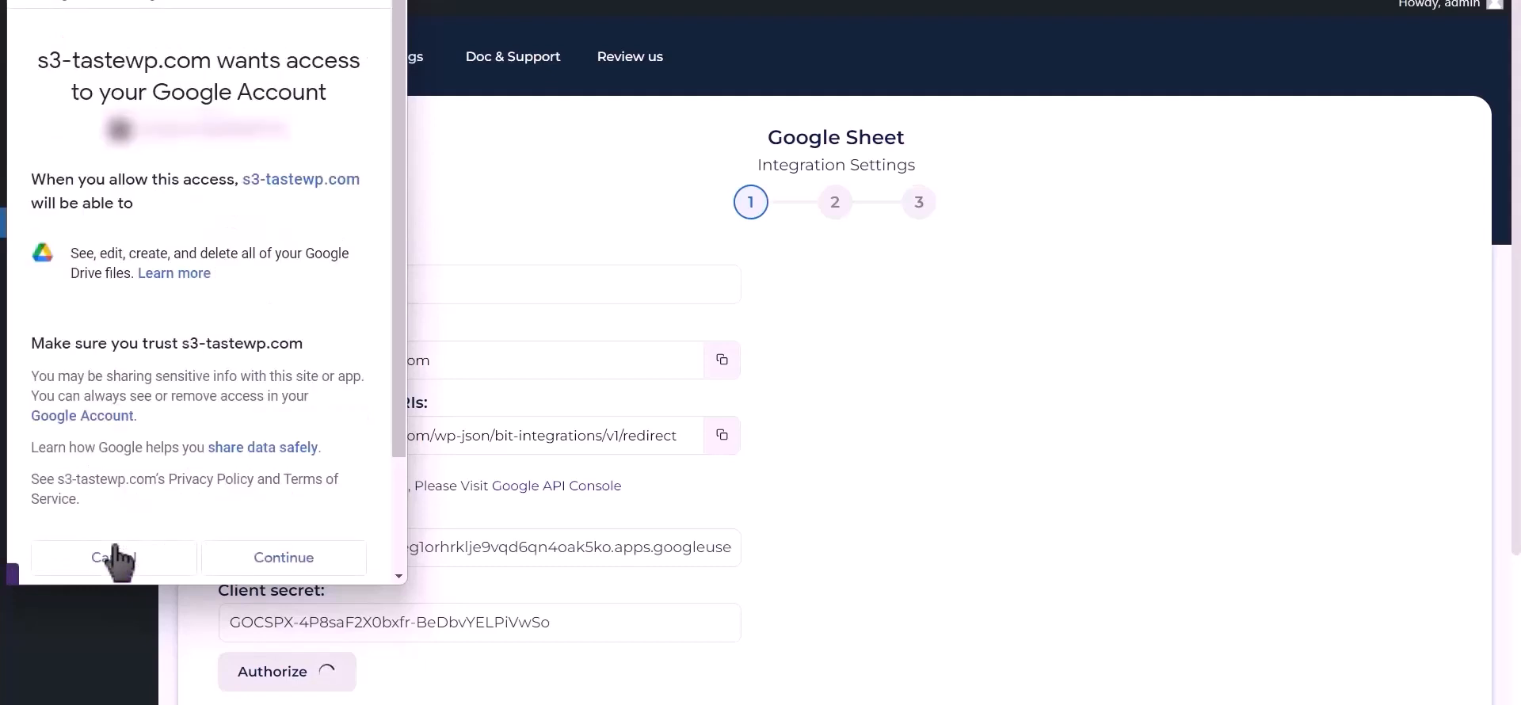
click(320, 558)
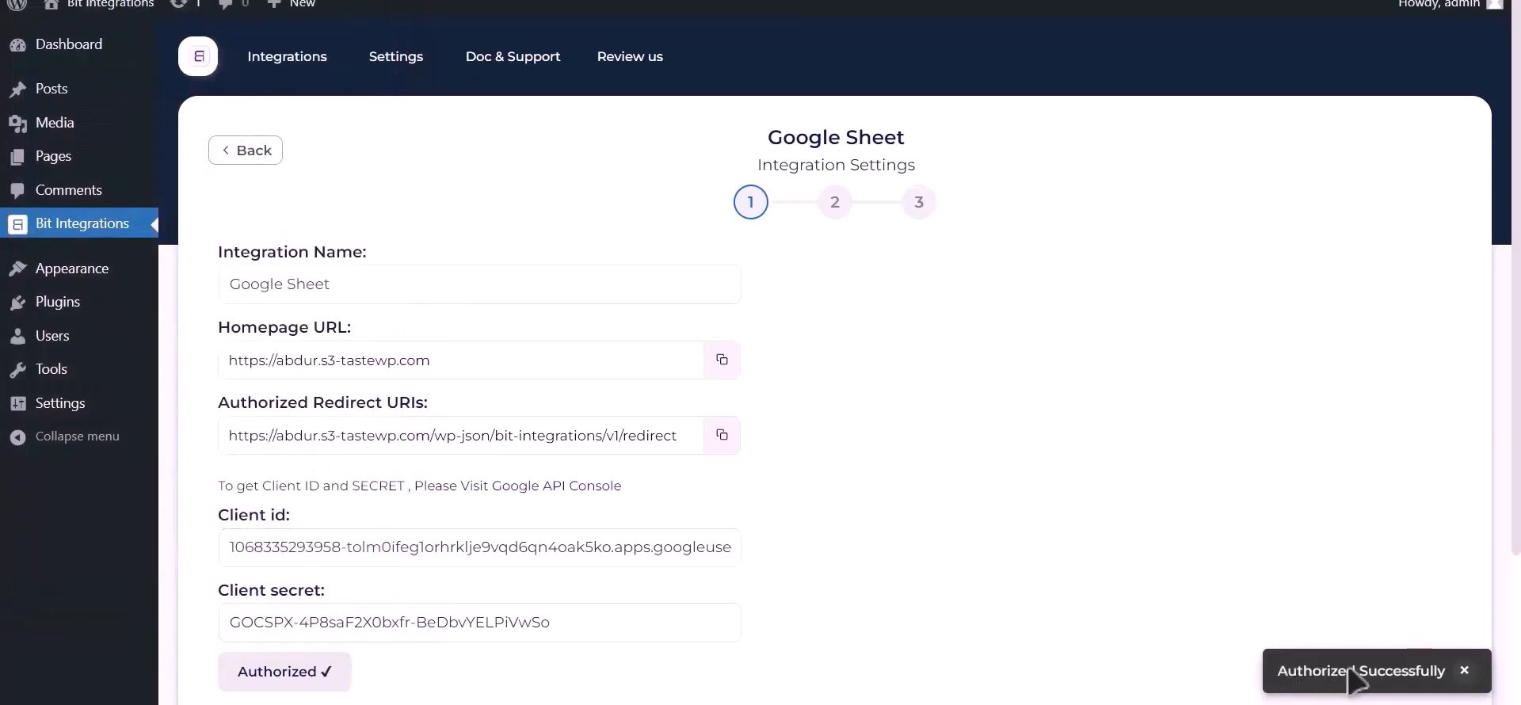
scroll(1093, 495, down, 3)
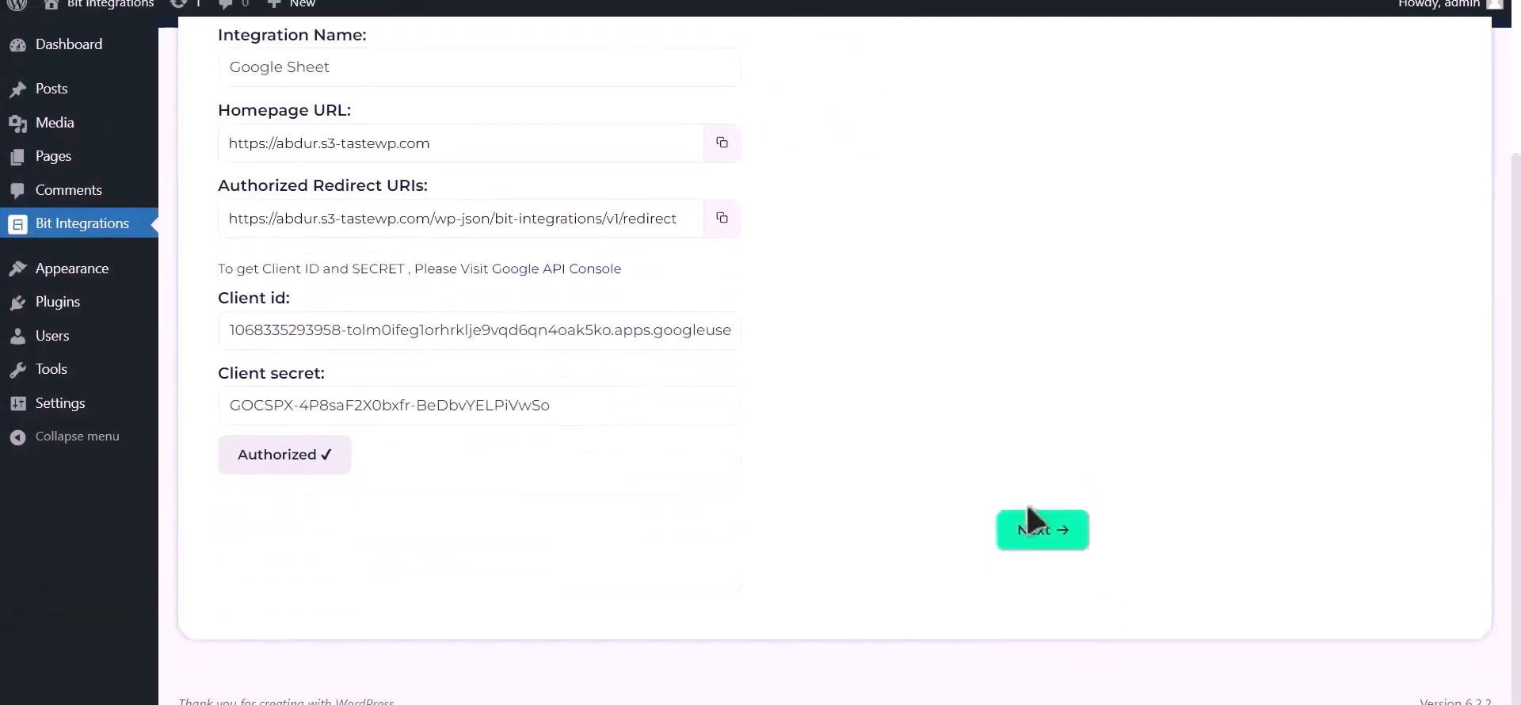
click(1042, 530)
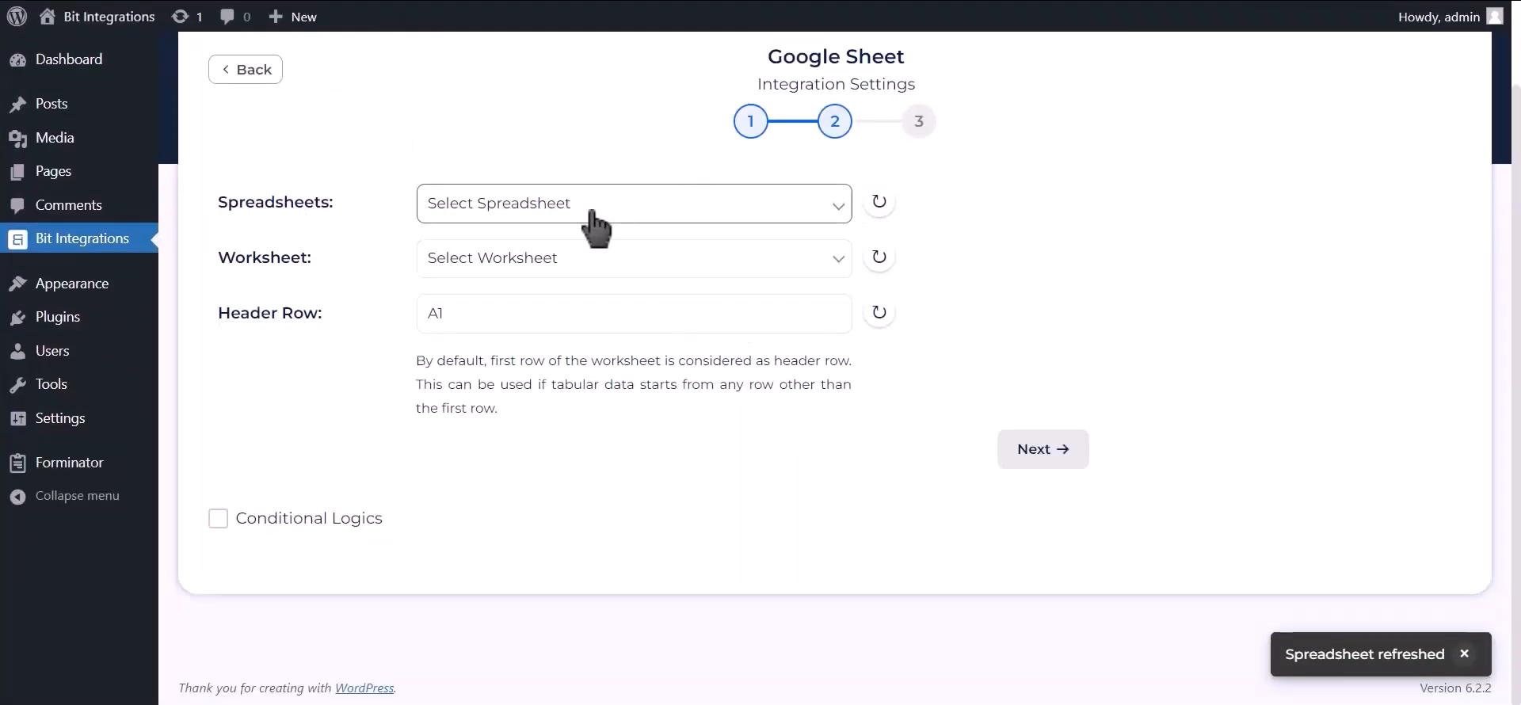
- Choose the Post_Google_Sheet spreadsheet and its Sheet1 worksheet for the integration
click(704, 221)
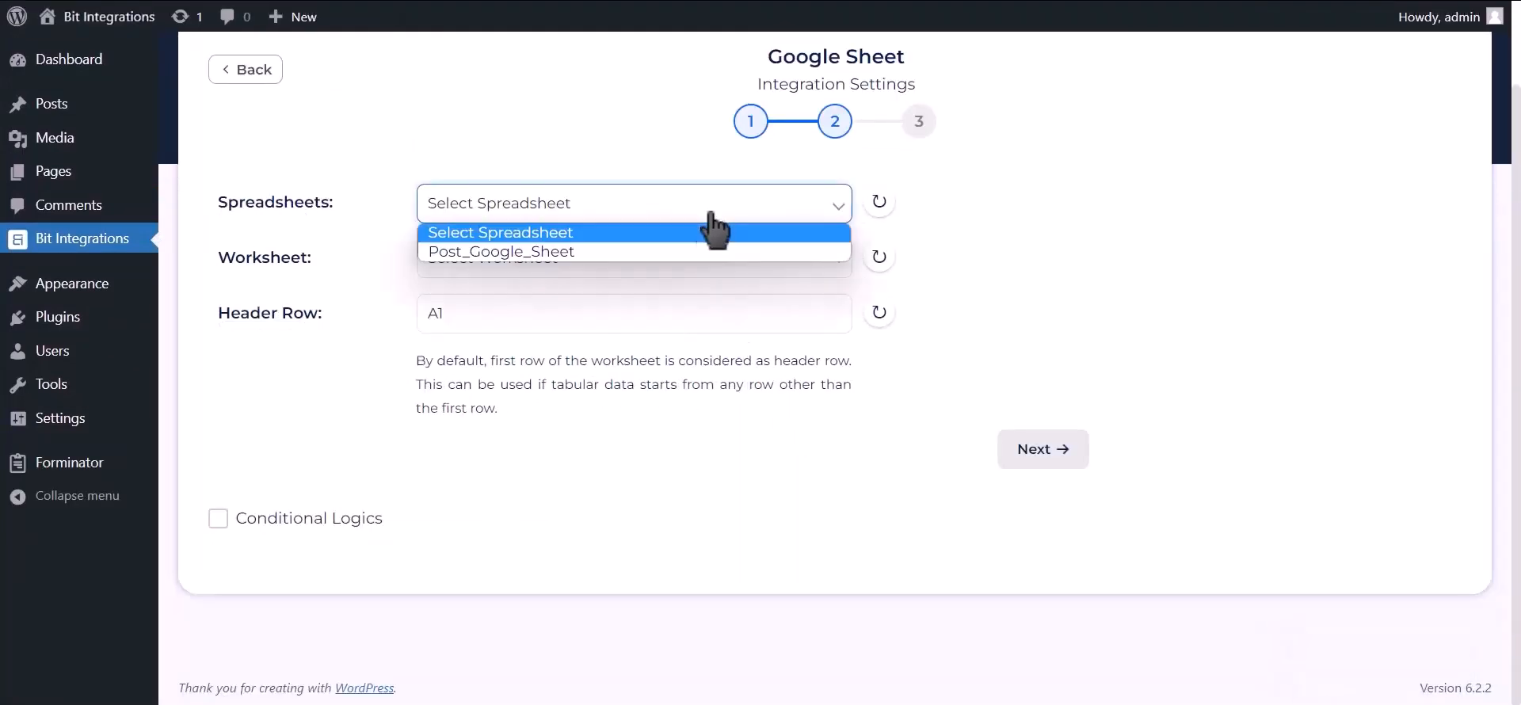
click(668, 250)
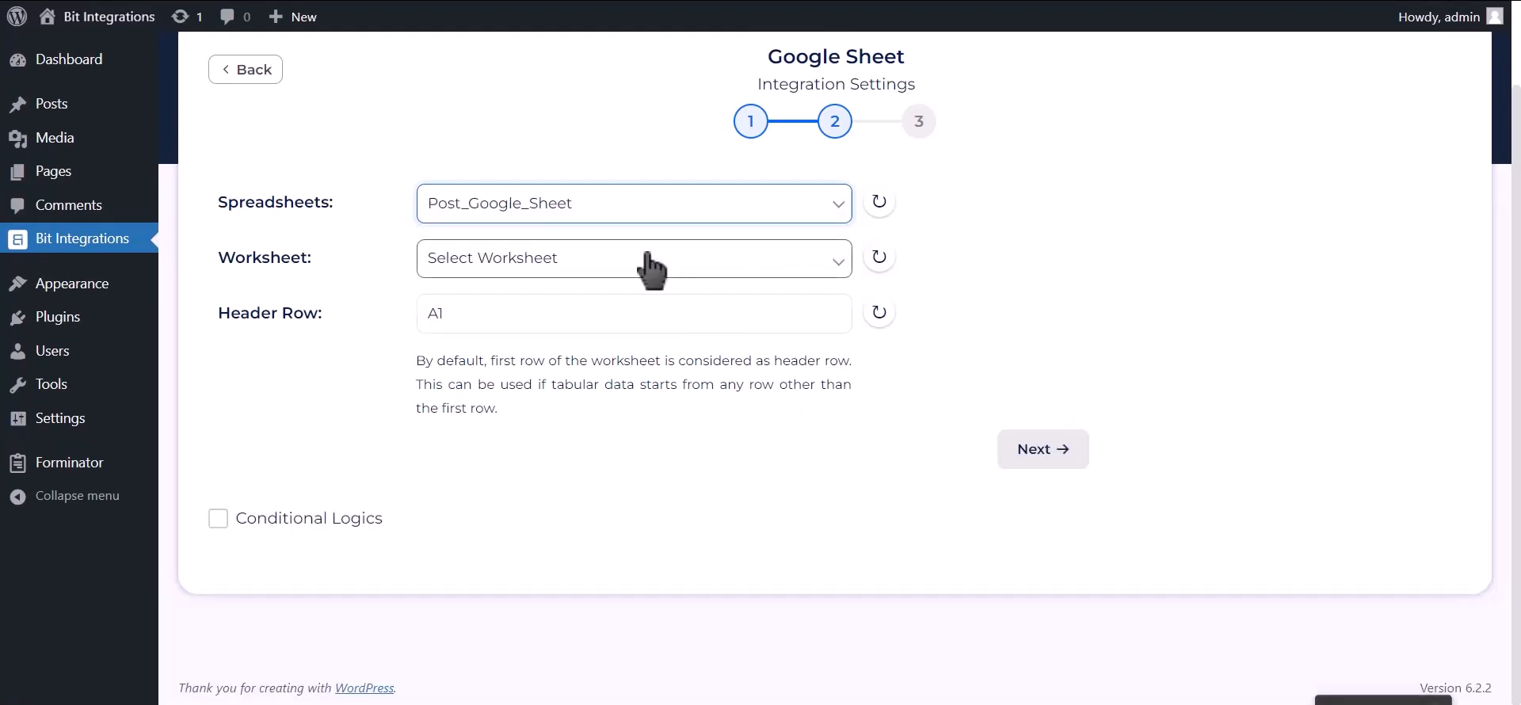
click(649, 264)
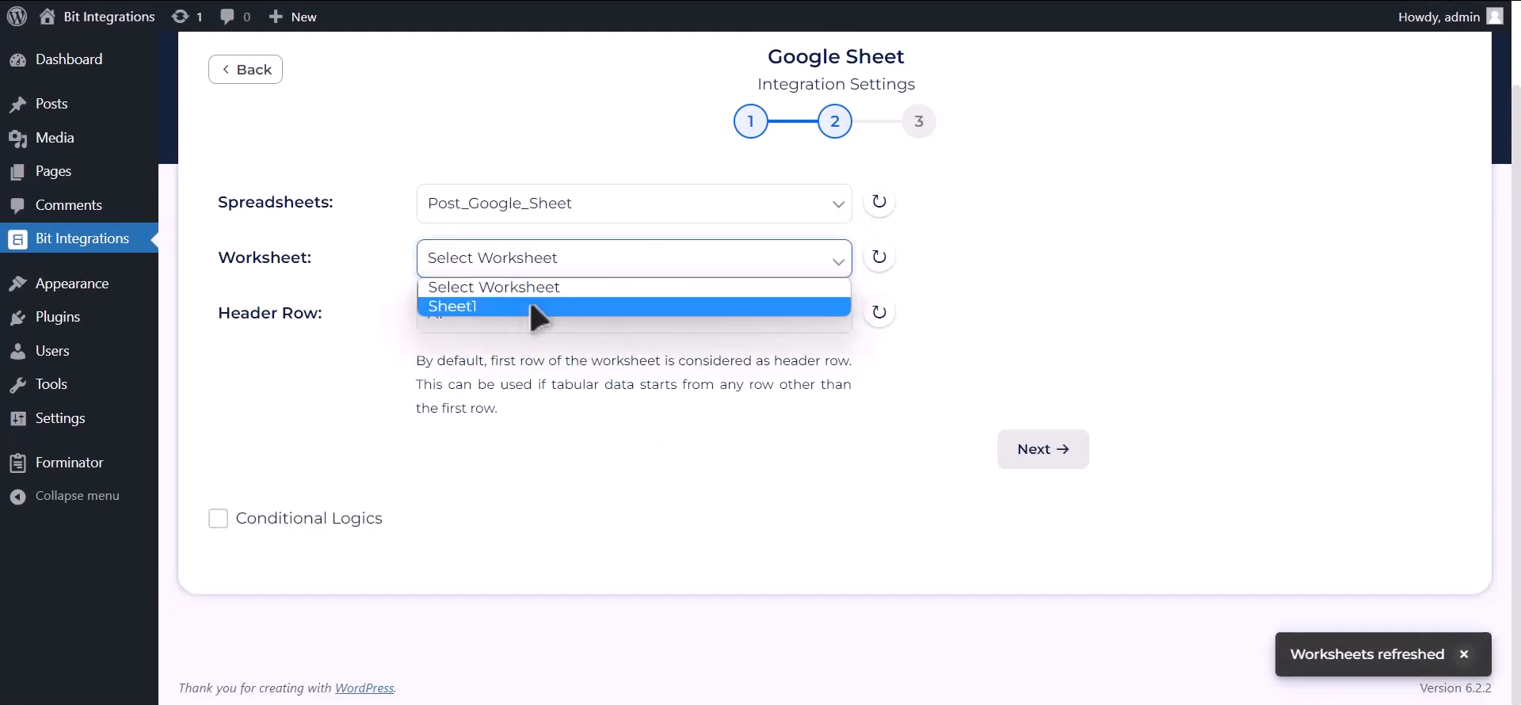
click(540, 315)
click(535, 309)
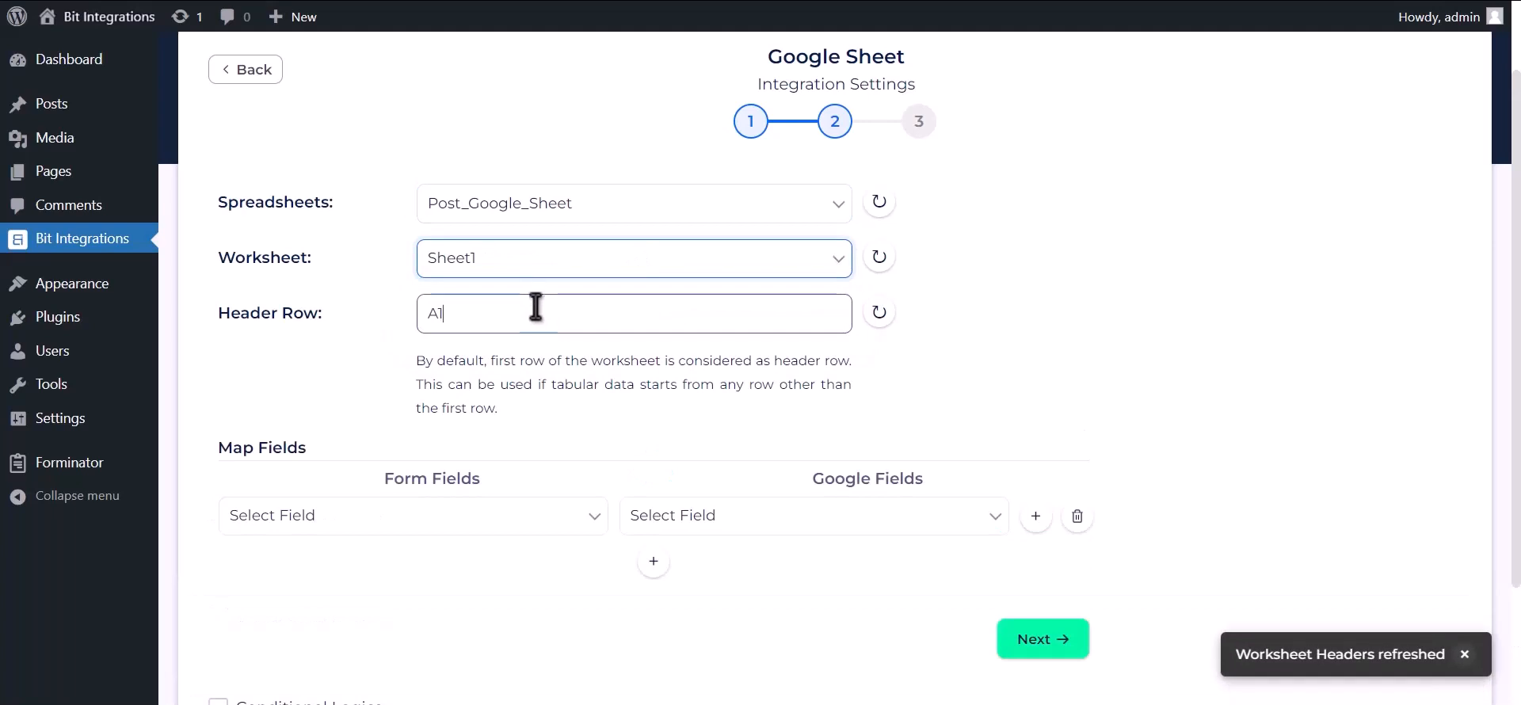
- Map the form field Name-1 to the Google field Name
scroll(564, 380, down, 2)
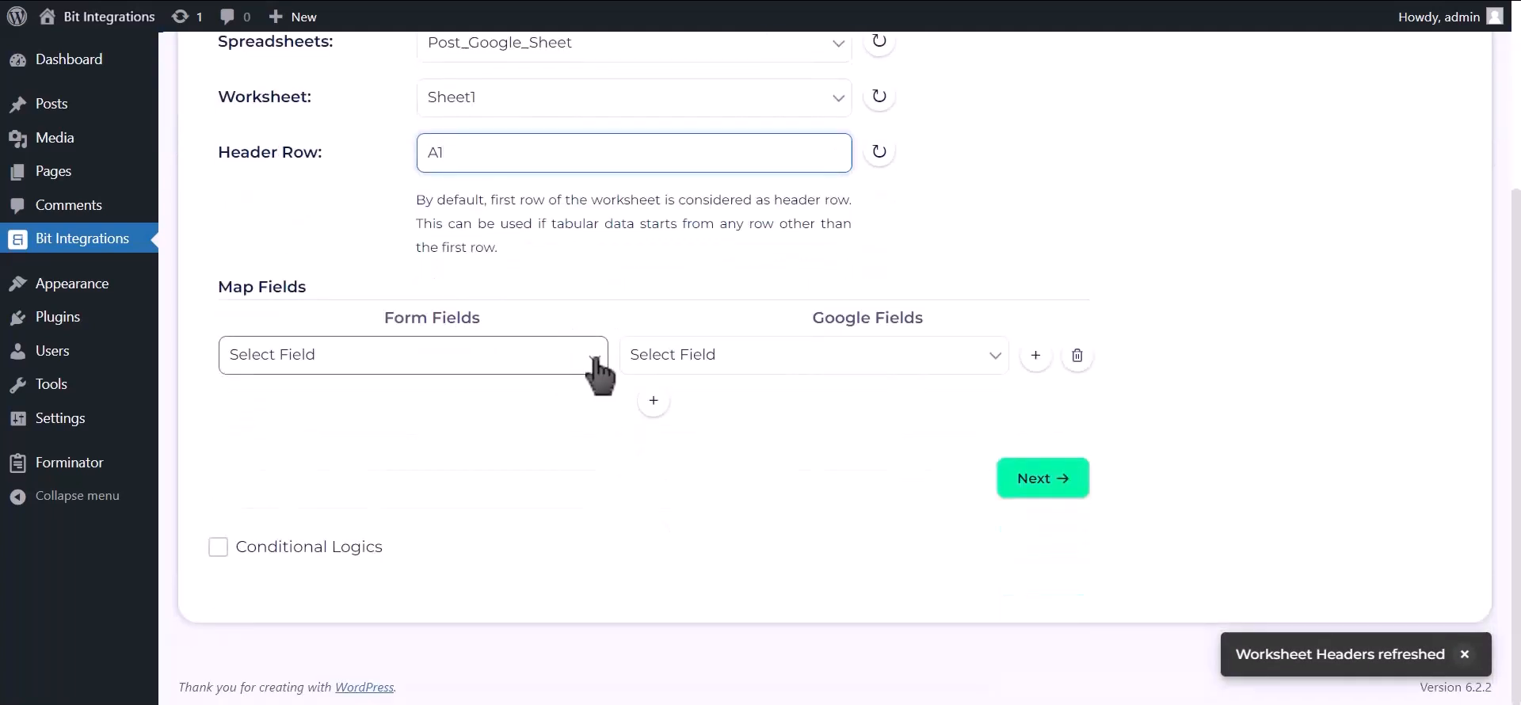
click(689, 364)
click(679, 400)
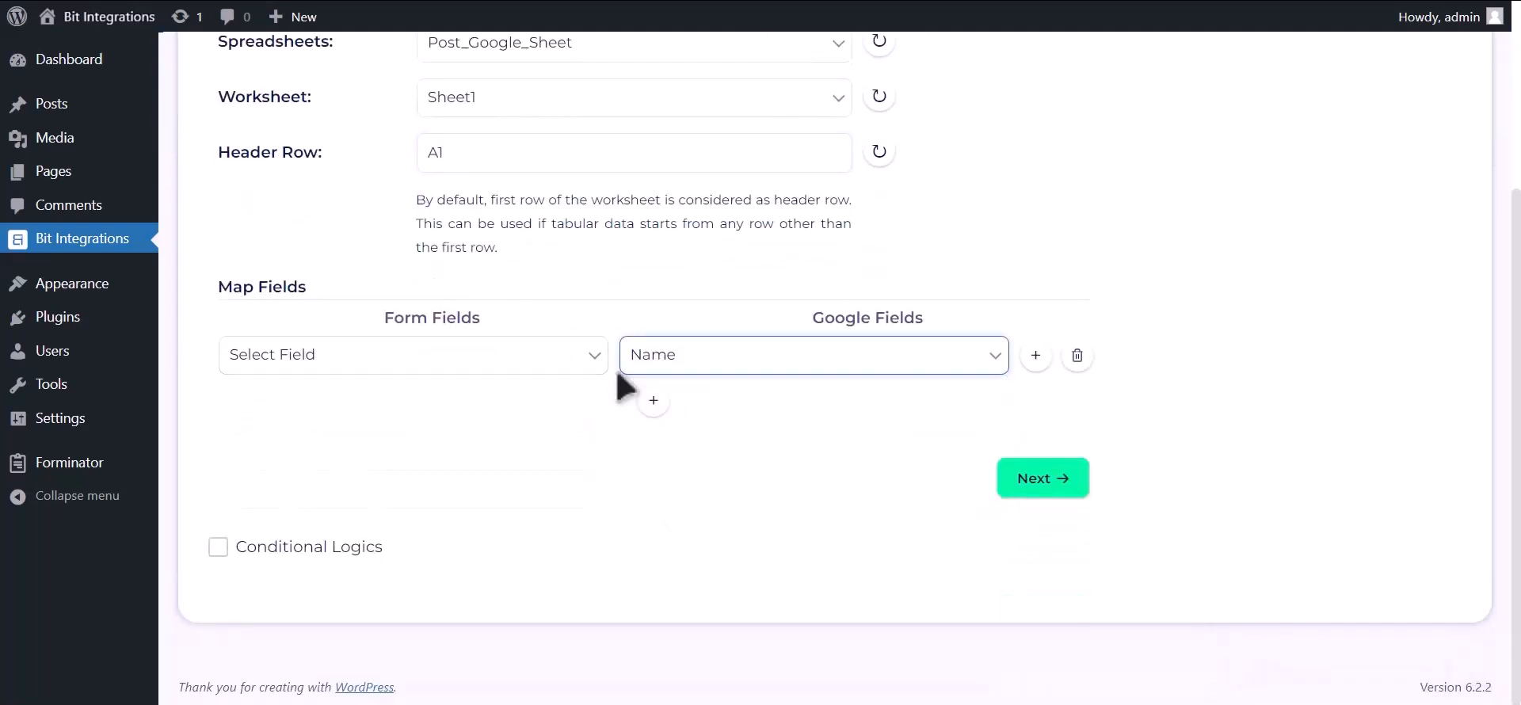
click(566, 367)
click(451, 423)
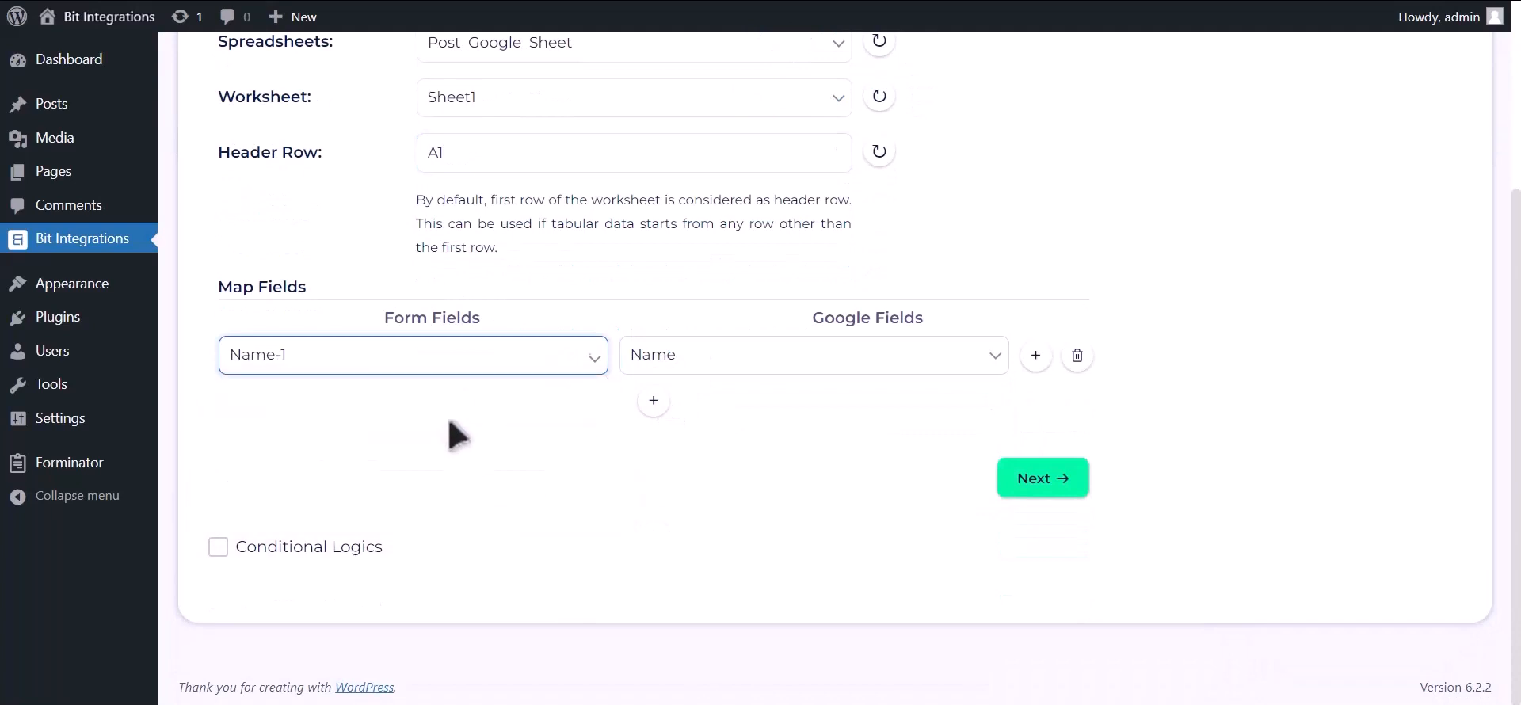
- Add a second field mapping that pairs the form field Email Address-1 with the Google field Email Address
click(654, 401)
click(674, 405)
click(690, 473)
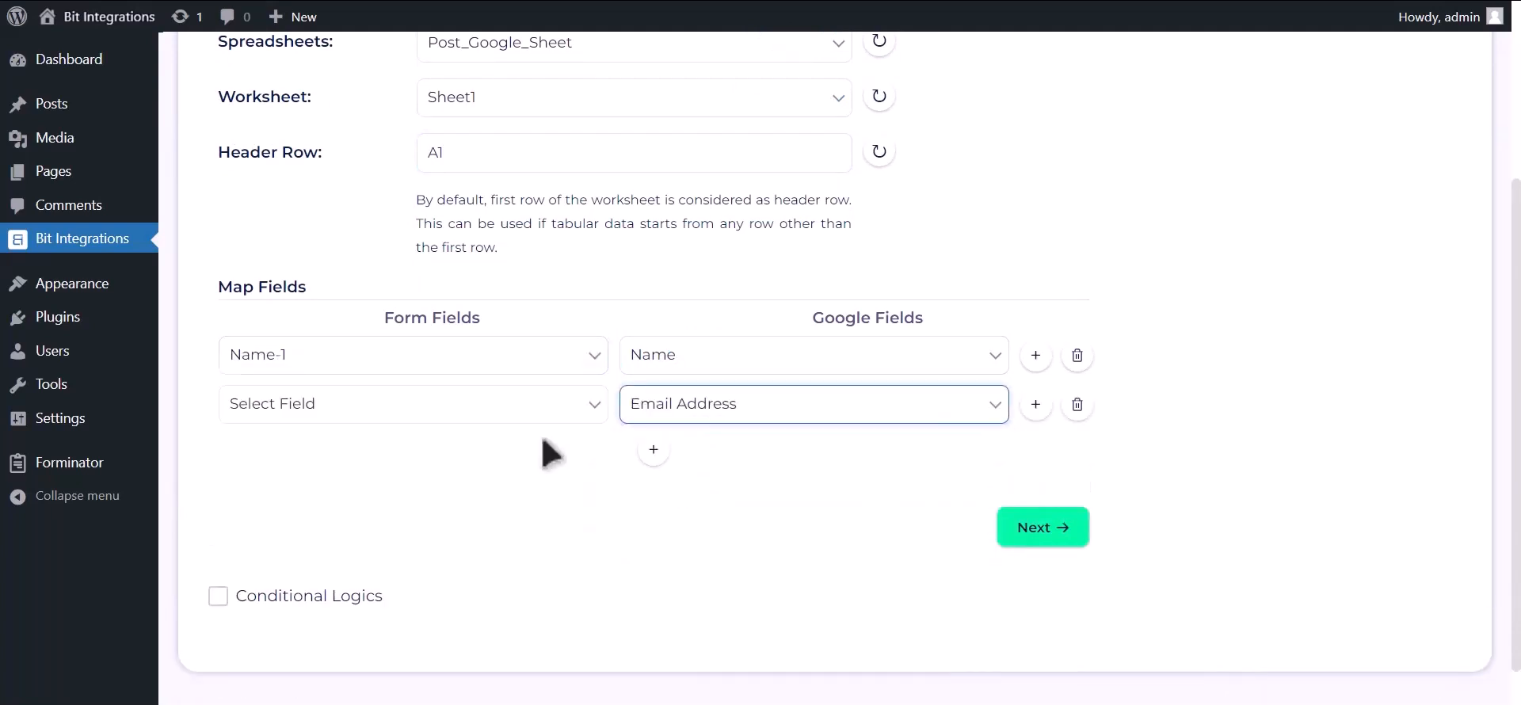
click(459, 410)
click(420, 489)
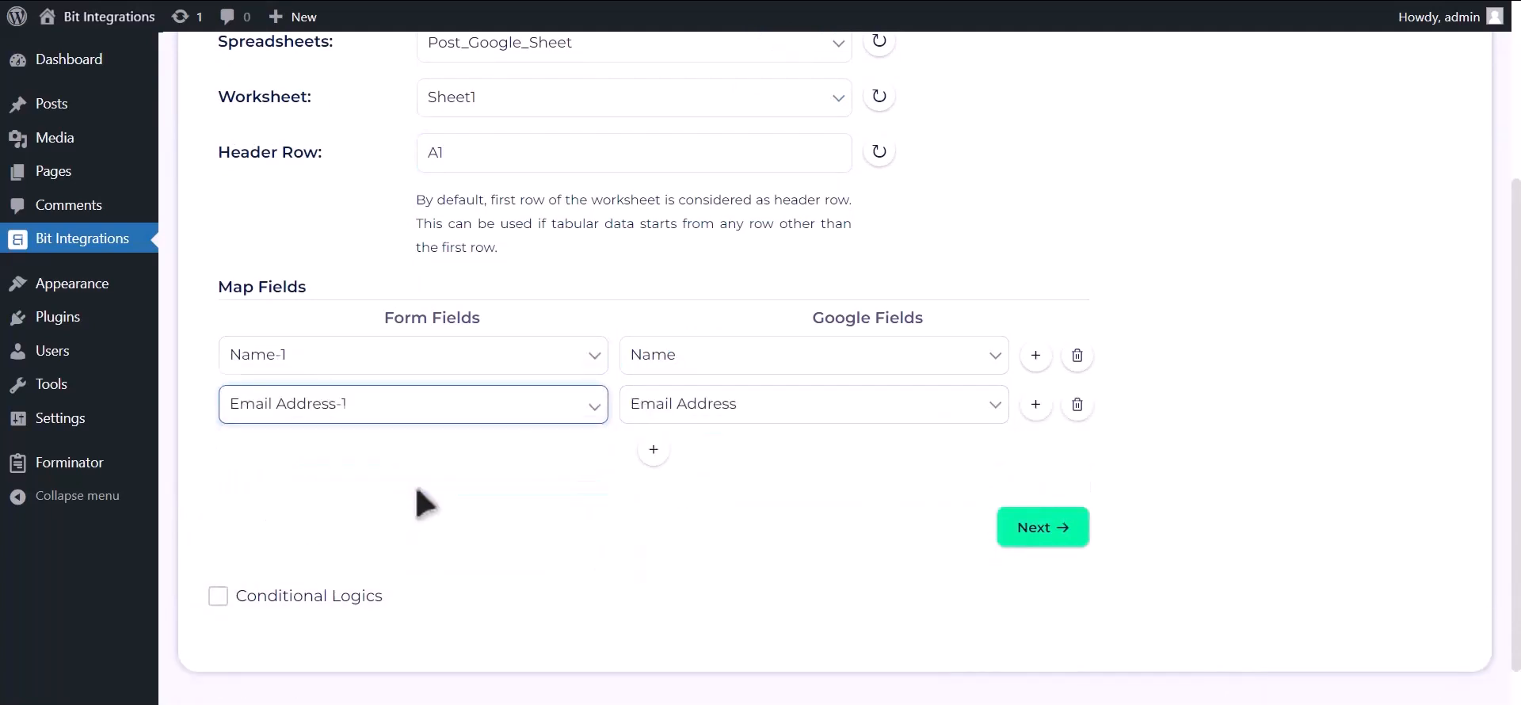
- Add a third field mapping that pairs the form field Phone Number-1 with the Google field Phone Number
click(654, 451)
click(697, 460)
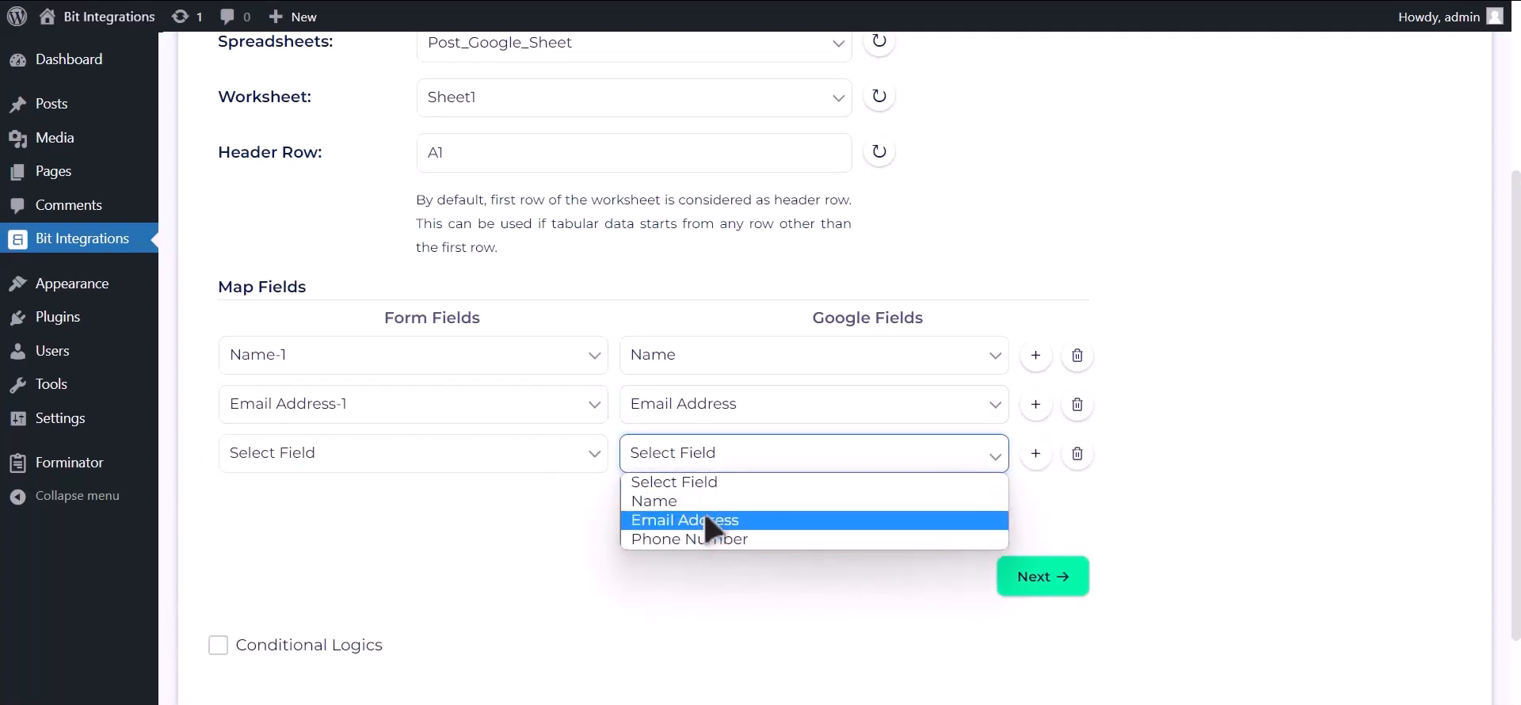
click(699, 541)
click(594, 456)
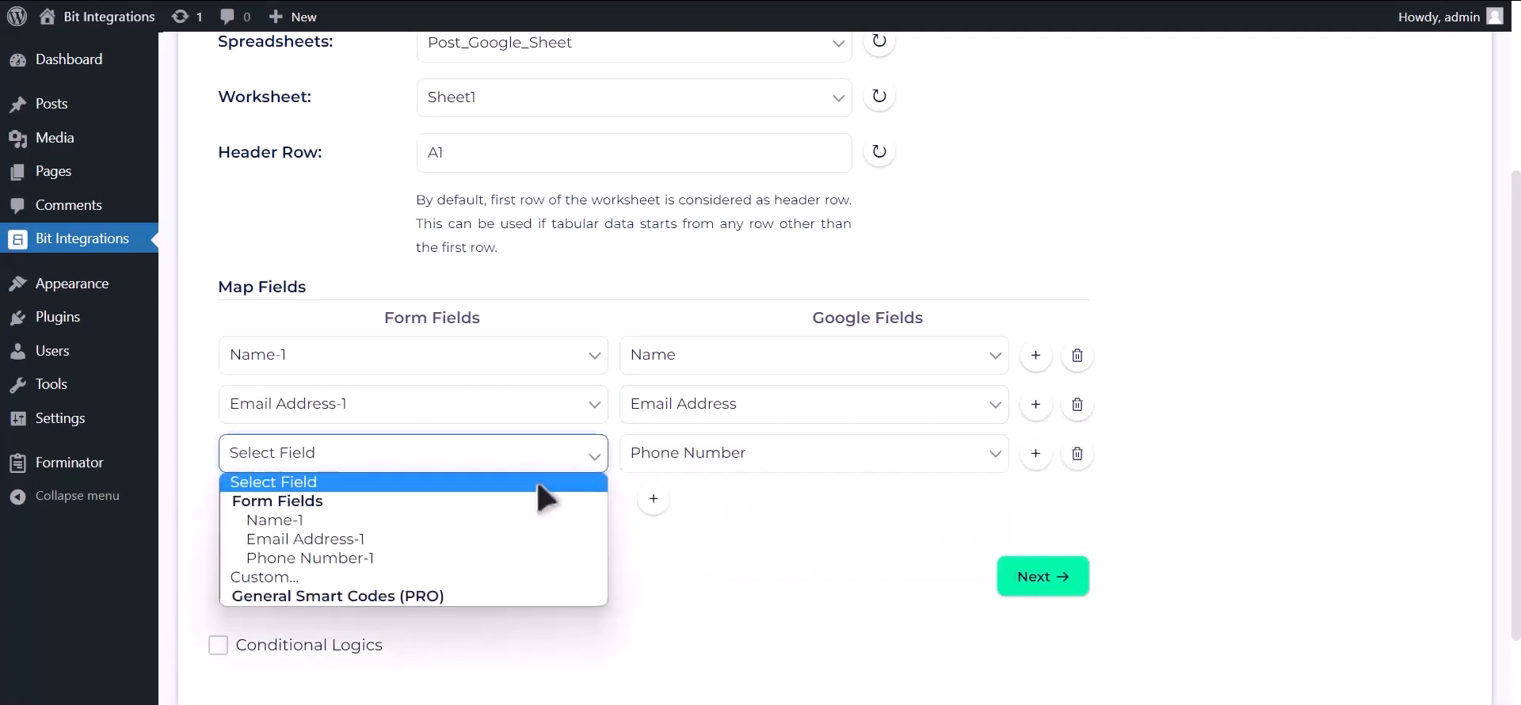
click(493, 558)
- Enable Conditional Logics to examine its condition options, and disable it again
scroll(440, 574, down, 2)
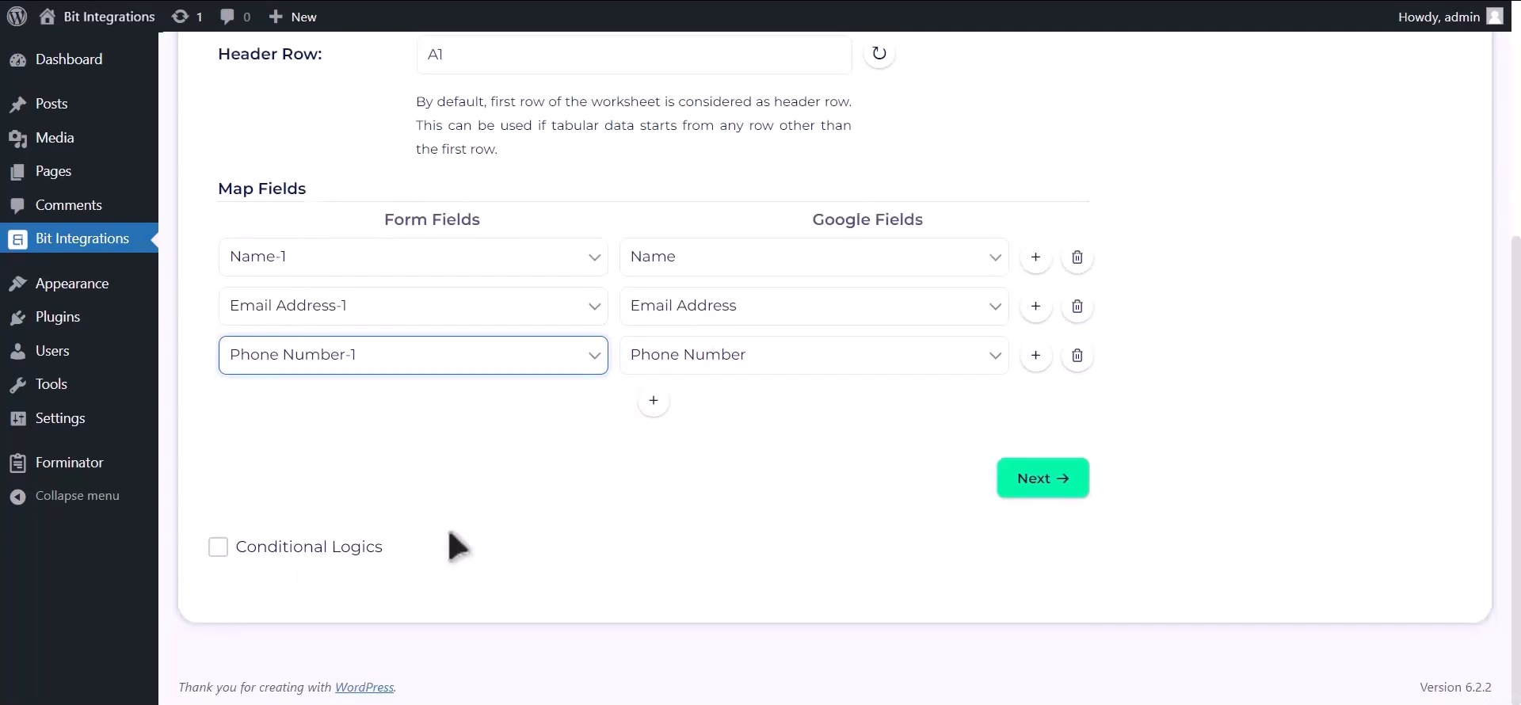
click(335, 547)
scroll(357, 531, down, 2)
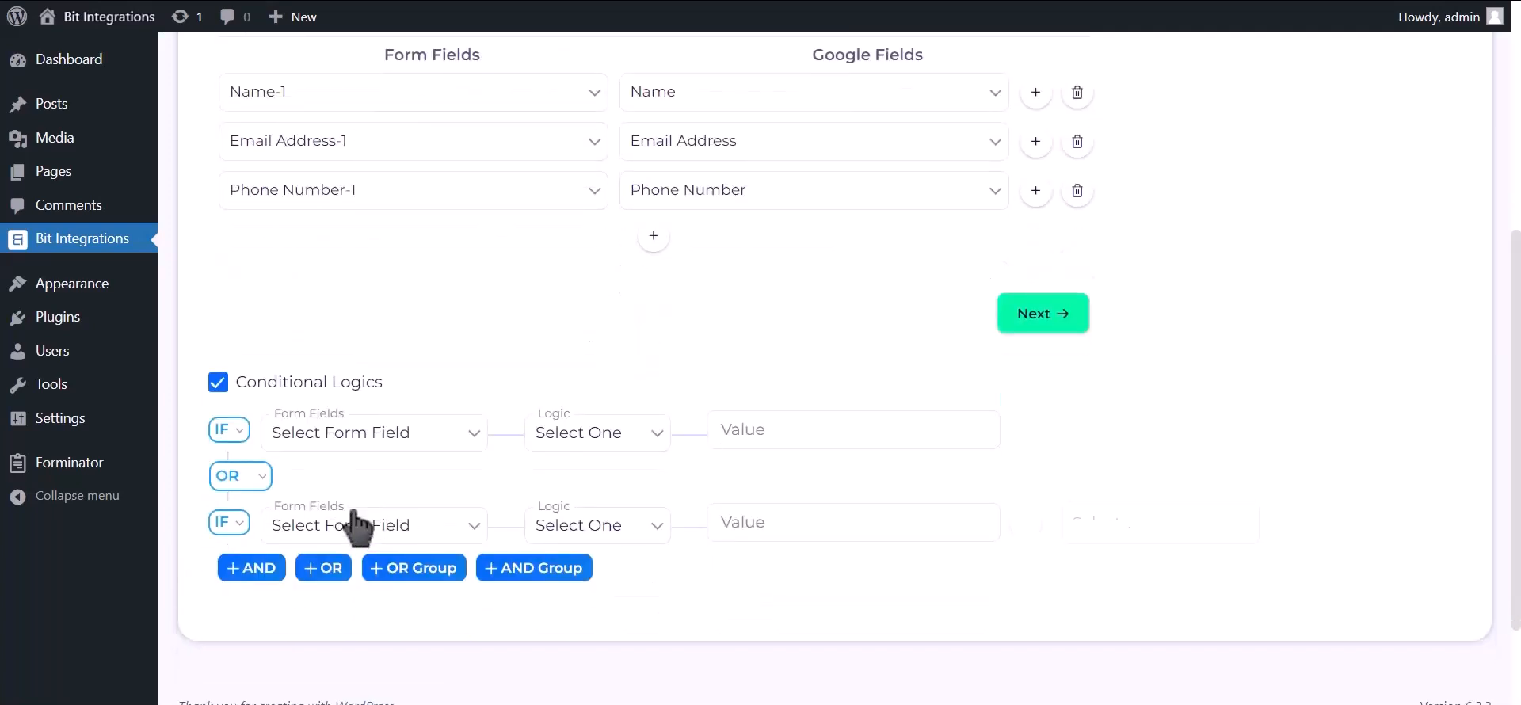
click(301, 395)
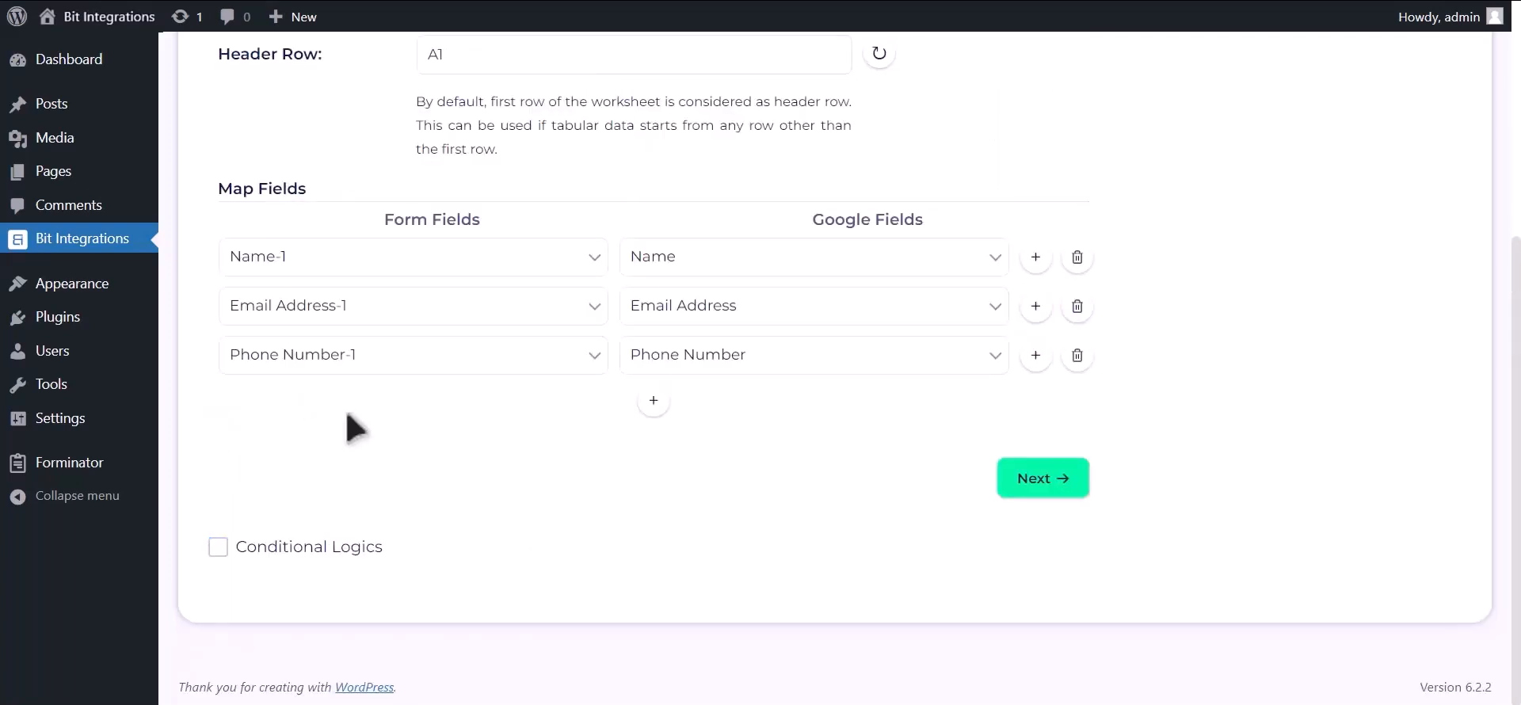
- Complete the Google Sheet integration settings and save the integration
click(1044, 481)
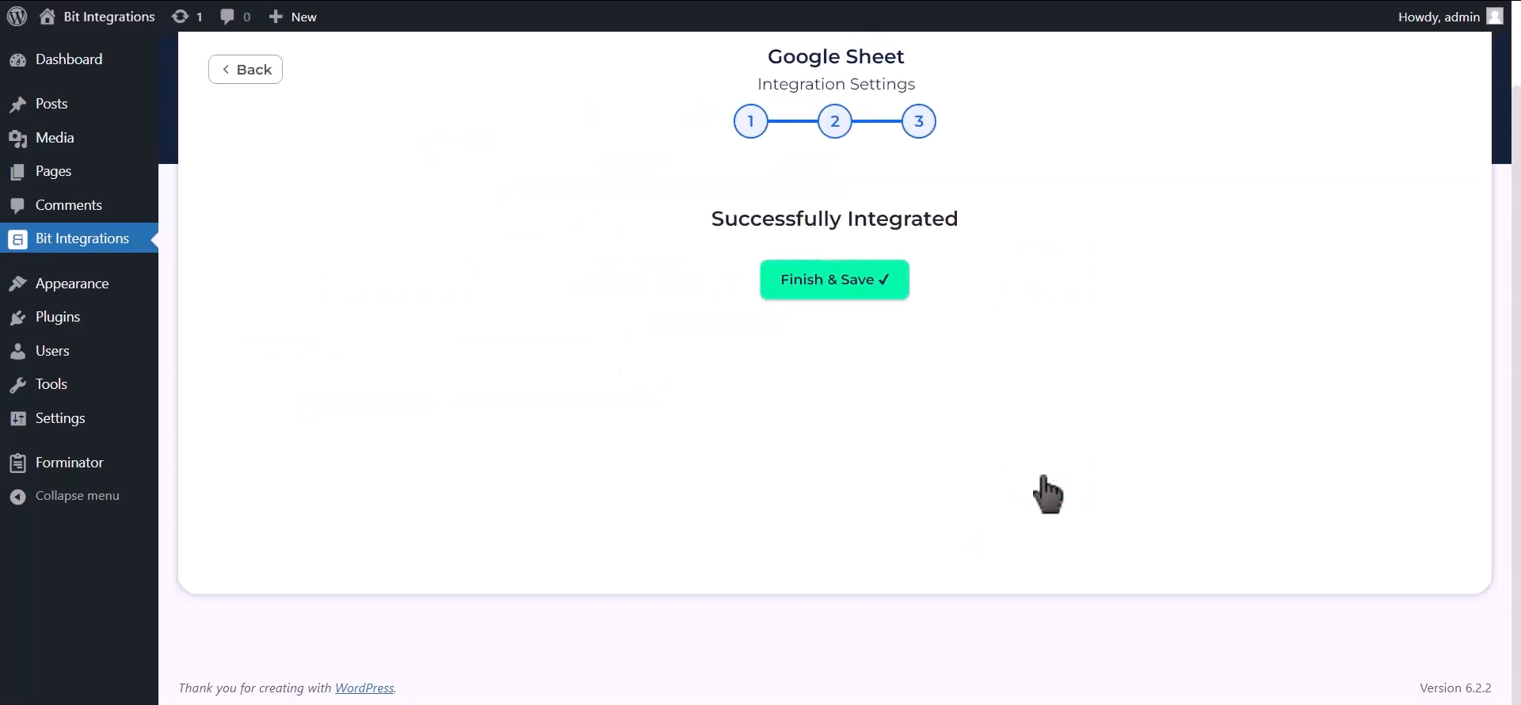
click(886, 296)
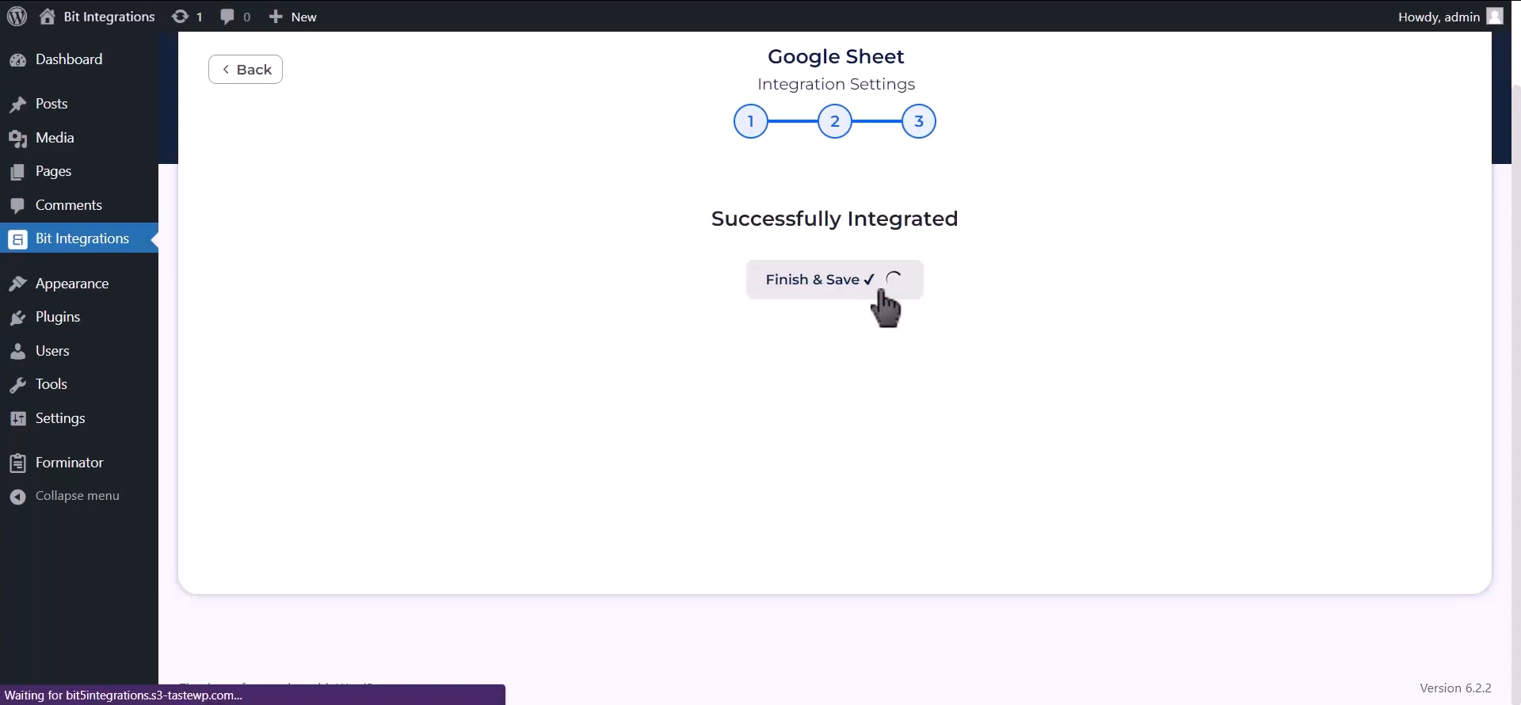
- Fill in the website form with the name Bit Integrations, the contact's e-mail and phone number, and submit it
click(523, 210)
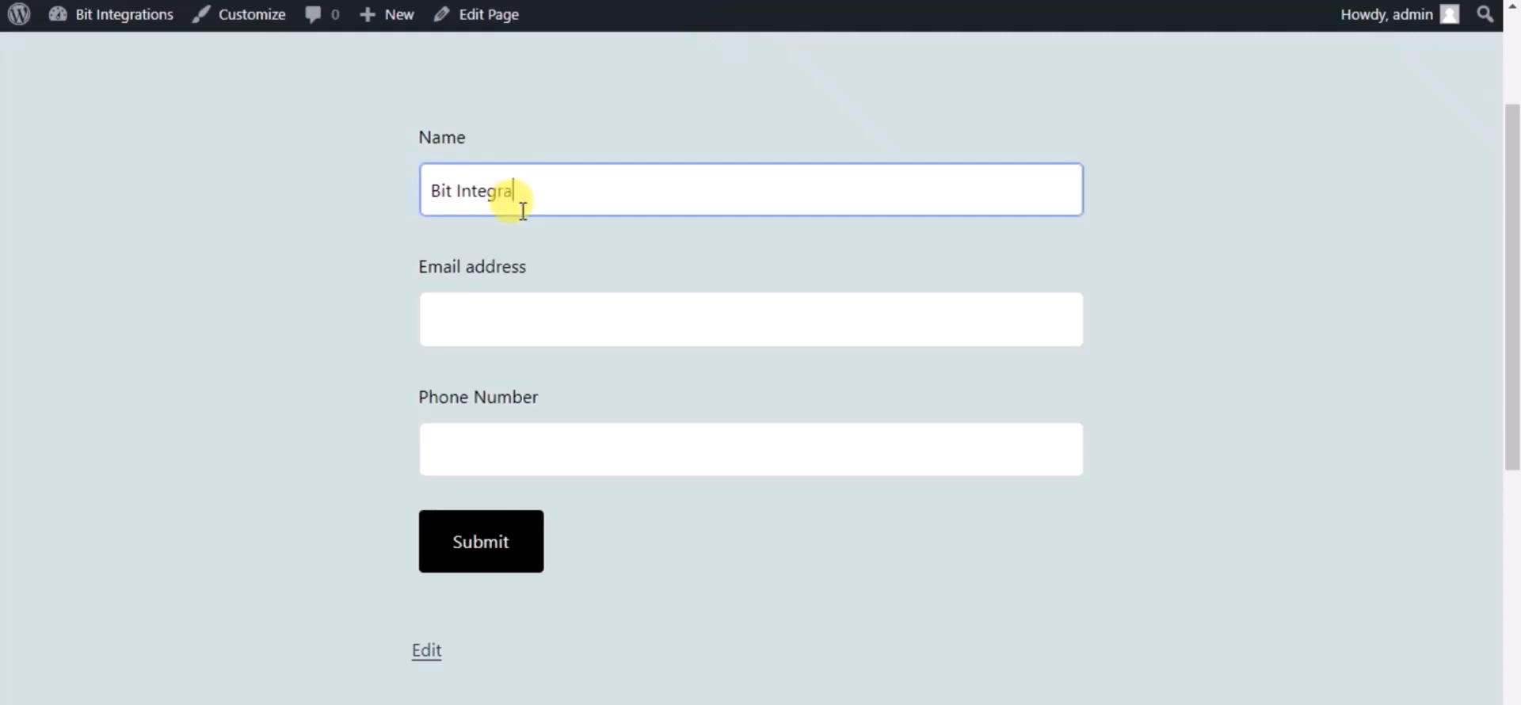
click(535, 332)
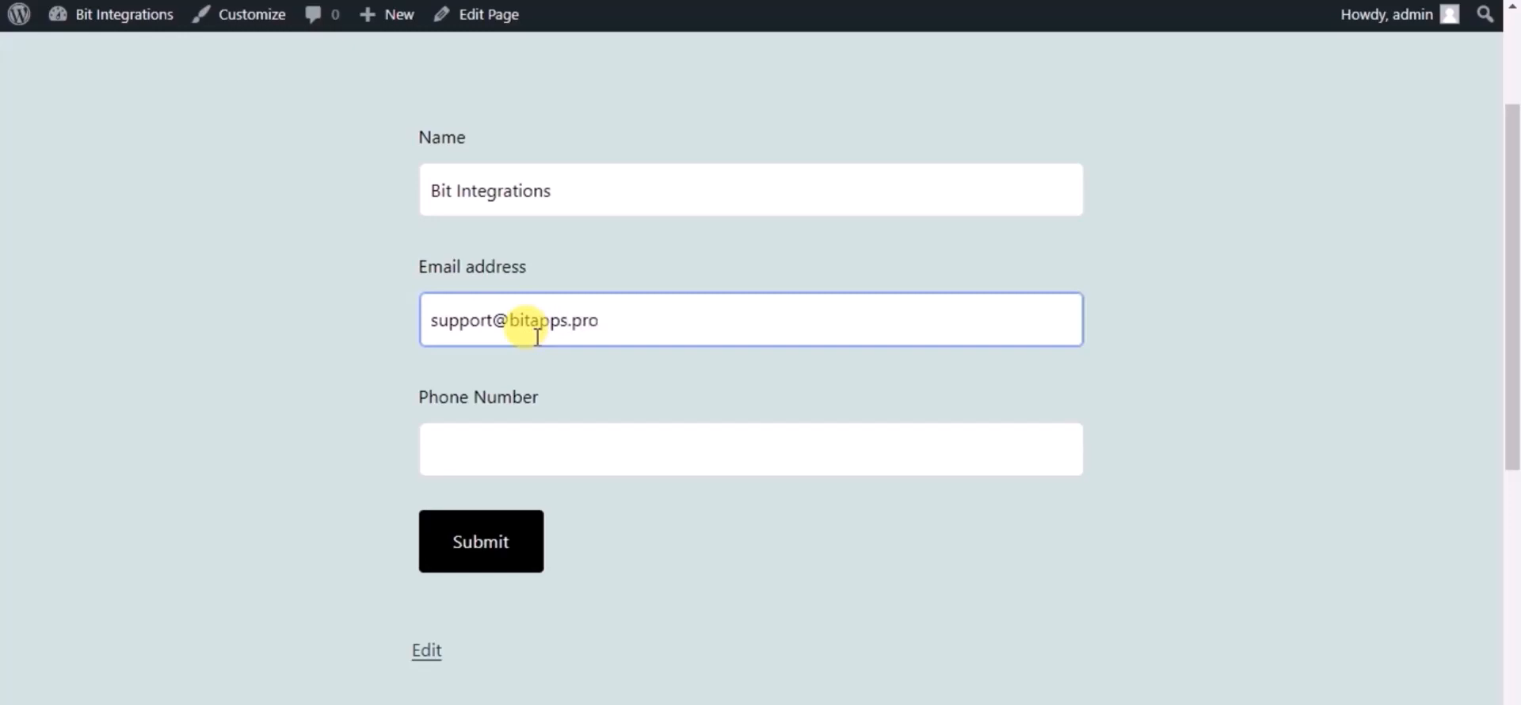
click(536, 448)
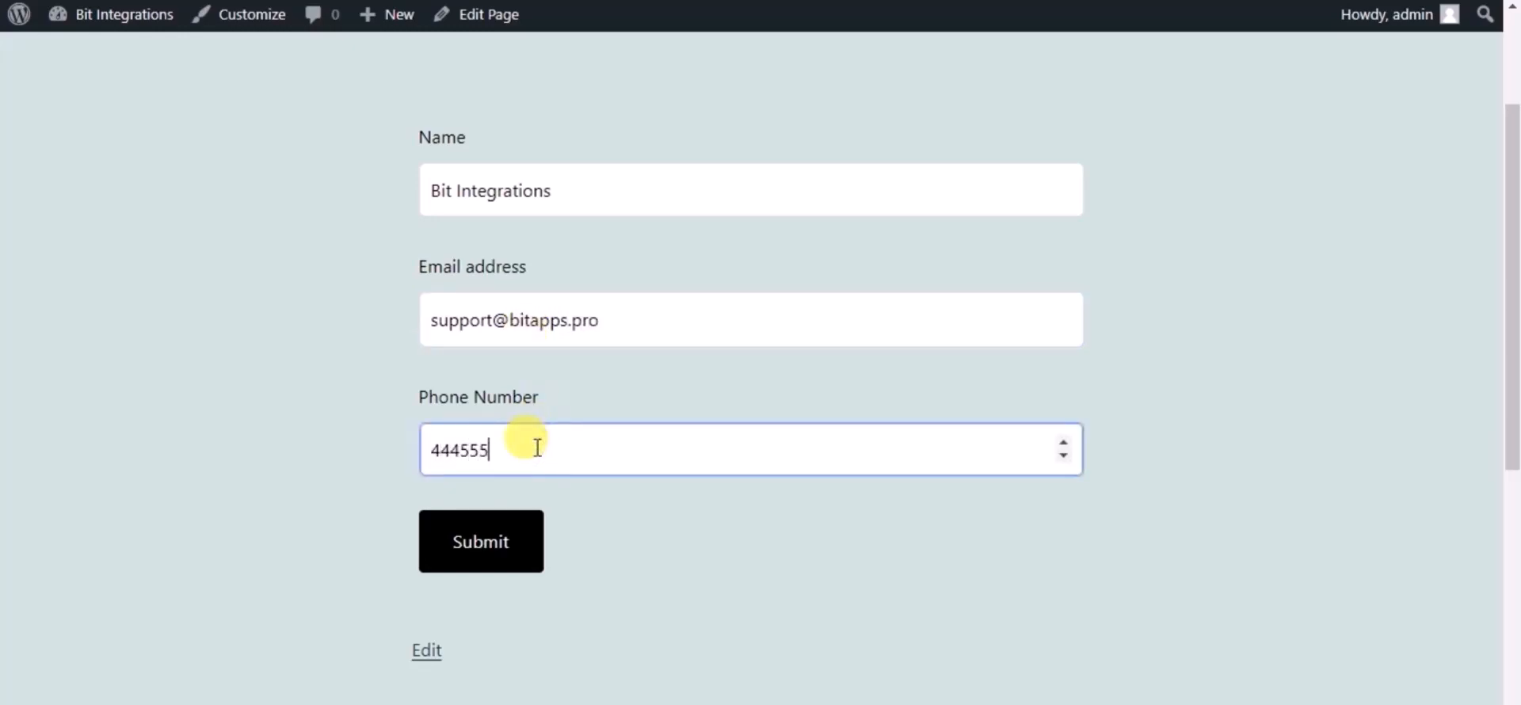
click(515, 540)
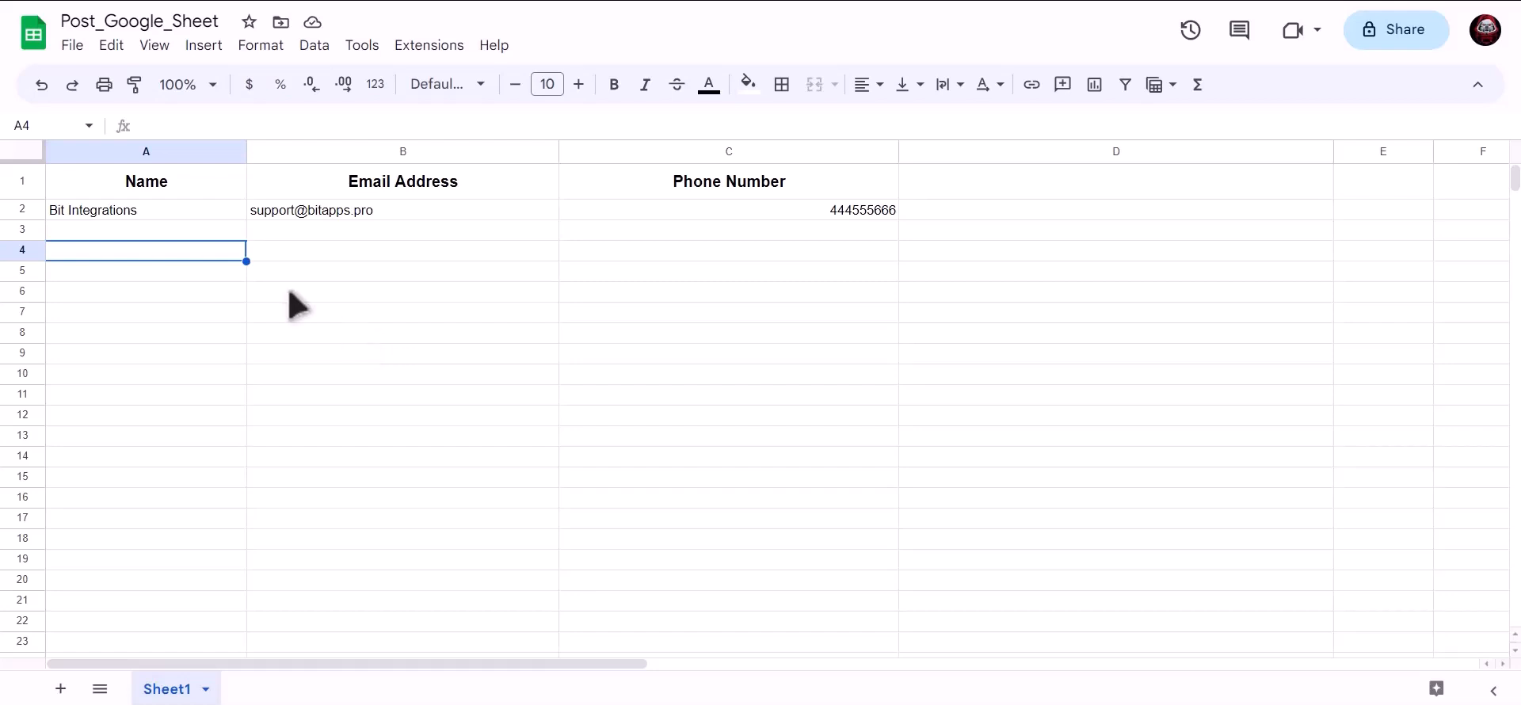
- Switch to Google Sheets and check the submitted e-mail and phone number in row 2 of Post_Google_Sheet
click(323, 224)
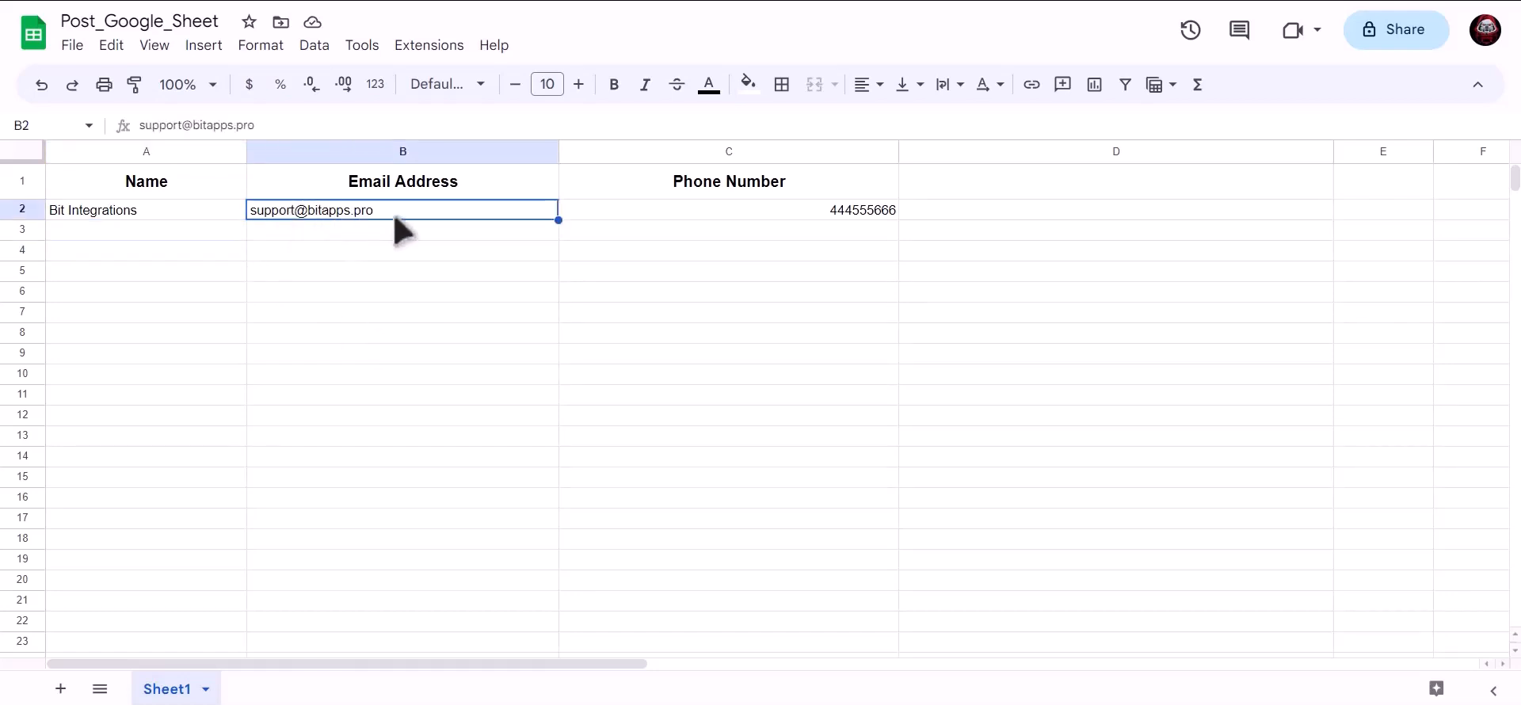
click(720, 224)
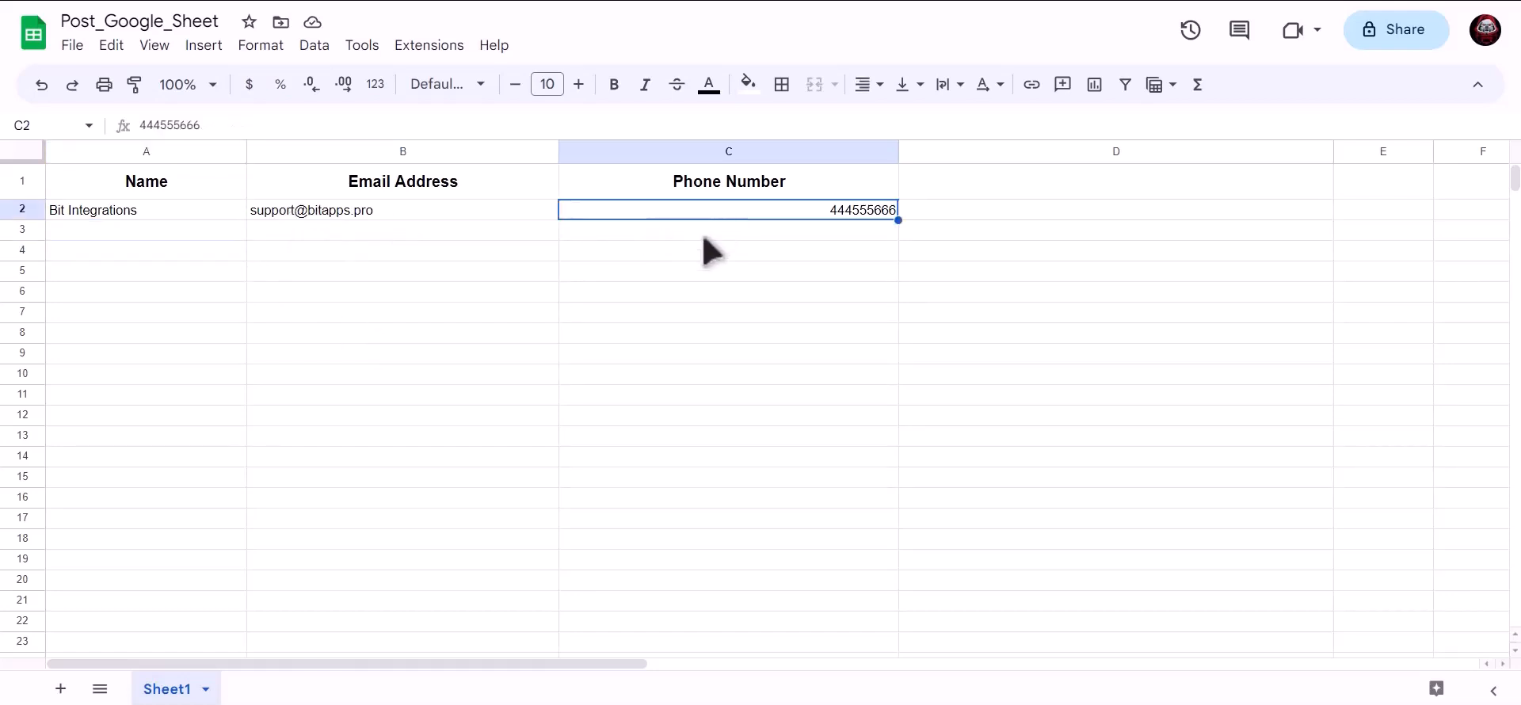
click(442, 301)
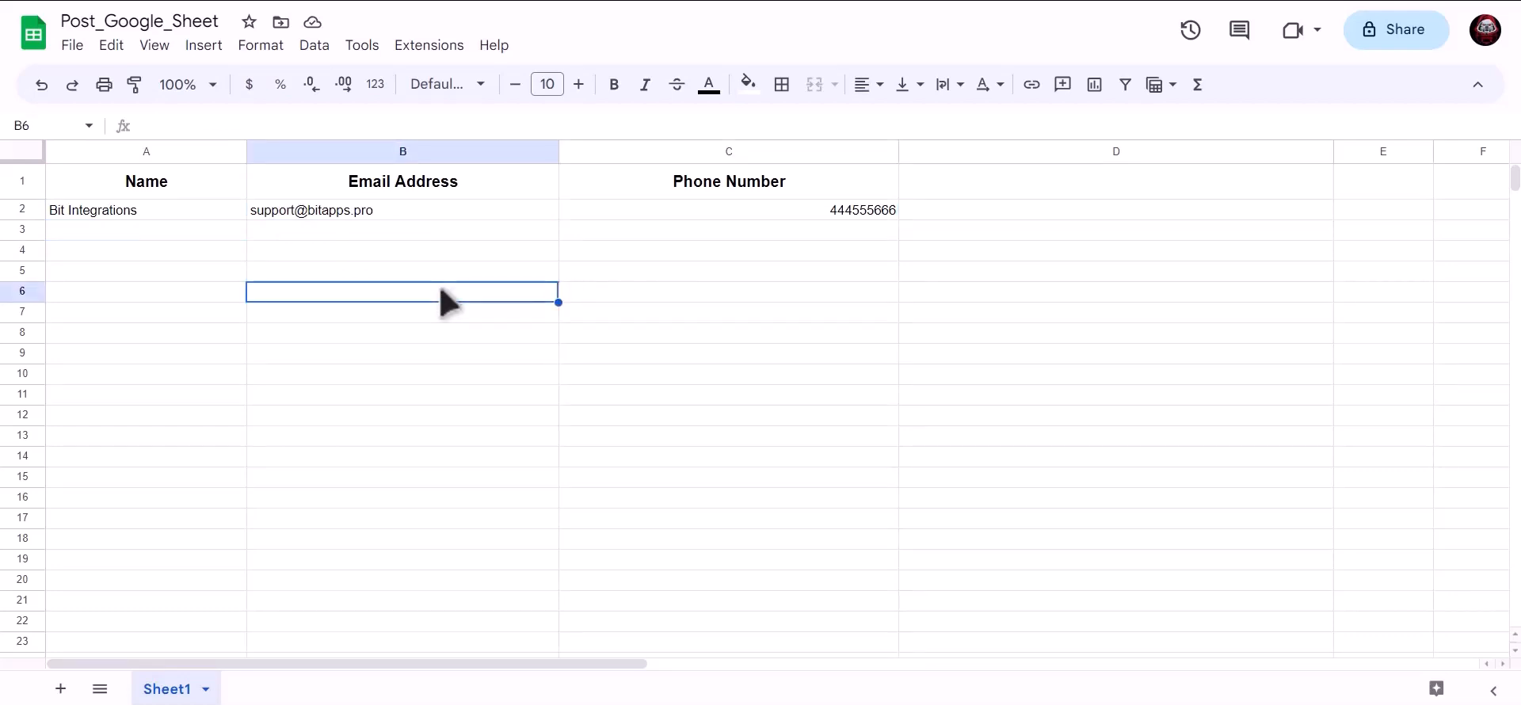